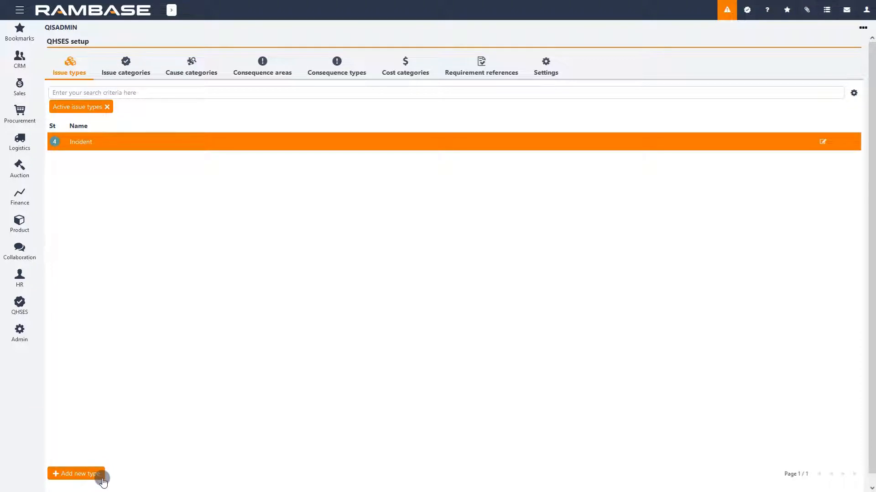
# Create a new issue type named Observation
pyautogui.click(102, 480)
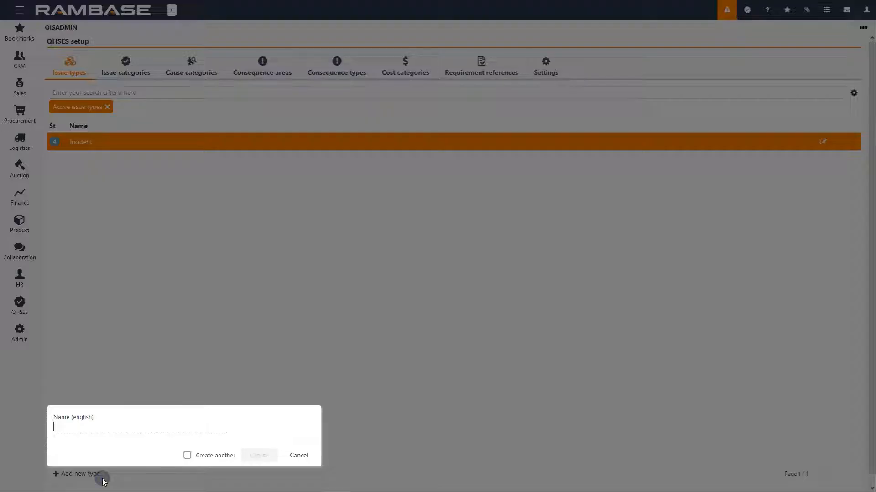
pyautogui.write('Observation')
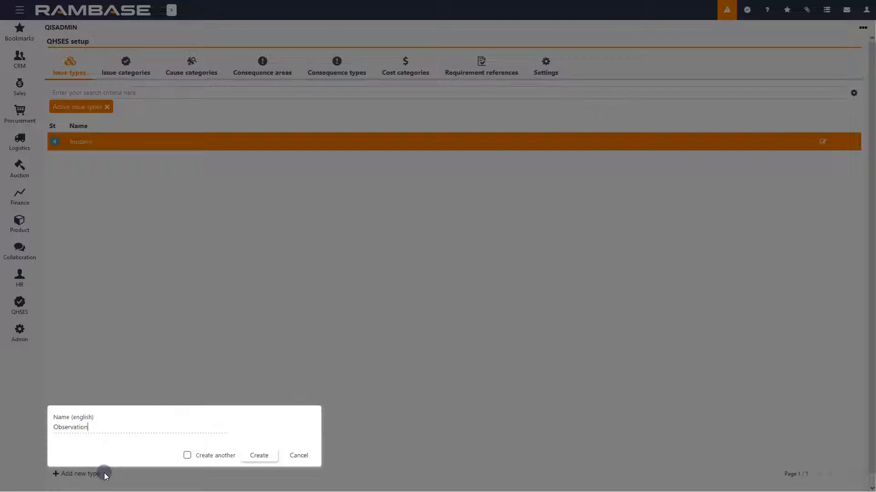
pyautogui.click(257, 455)
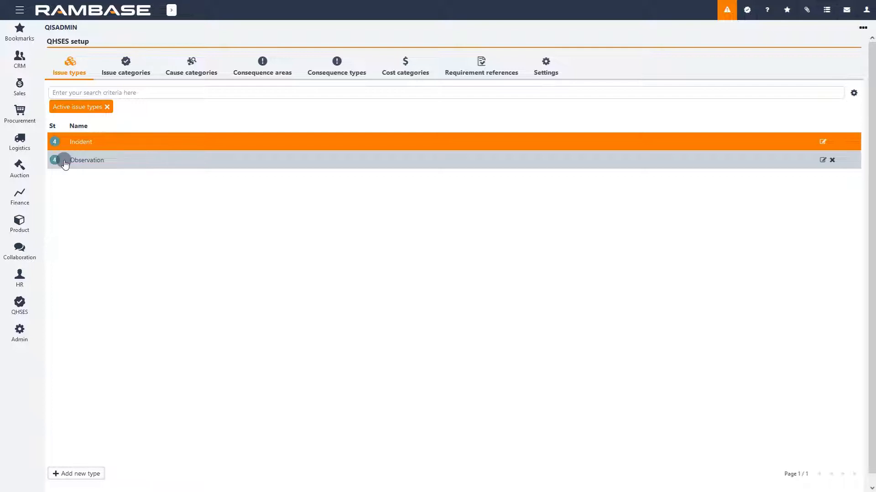
# Add Norwegian and Polish translations to the Observation issue type: Observasjon and Obserwacja
pyautogui.click(822, 160)
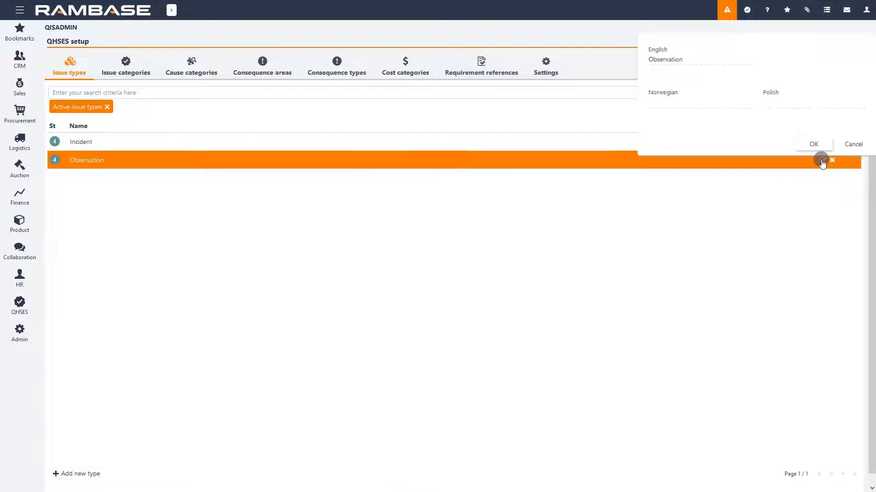
pyautogui.doubleClick(691, 61)
pyautogui.click(692, 61)
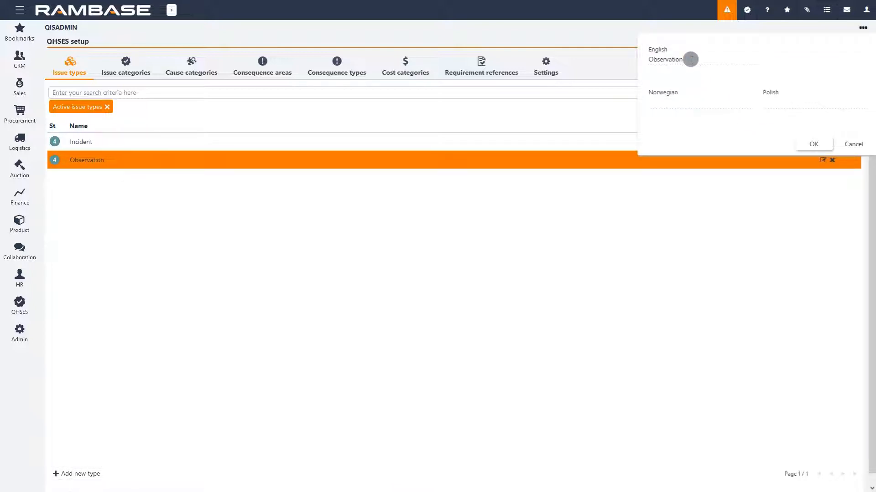
pyautogui.click(681, 102)
pyautogui.write('Observasjon')
pyautogui.click(767, 103)
pyautogui.write('Obserwacja')
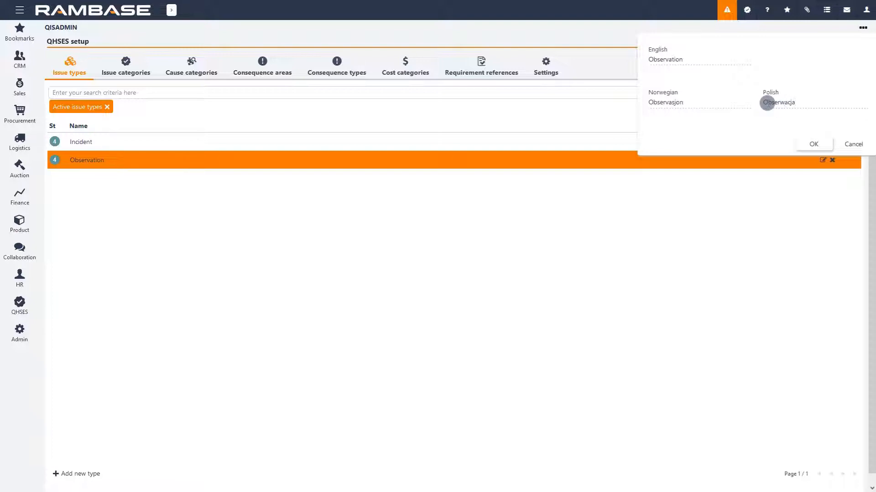
pyautogui.click(811, 147)
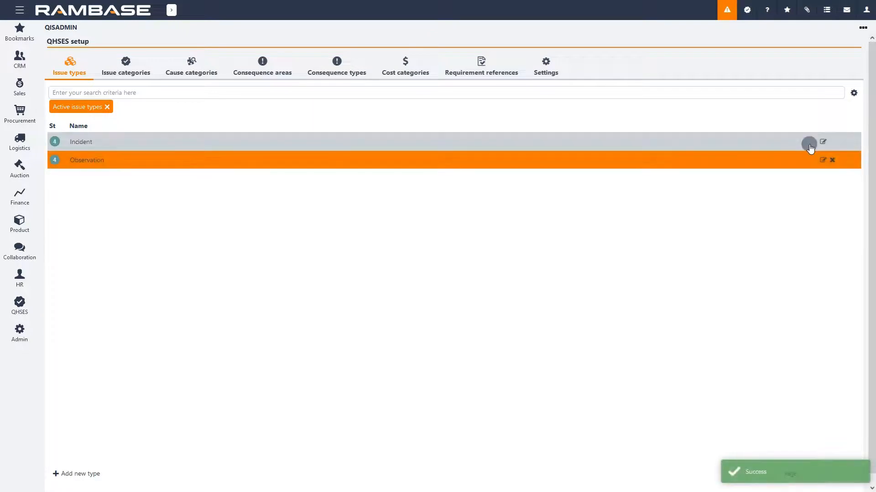
# Deactivate the Observation issue type, then reactivate it from the list including inactive types
pyautogui.click(831, 160)
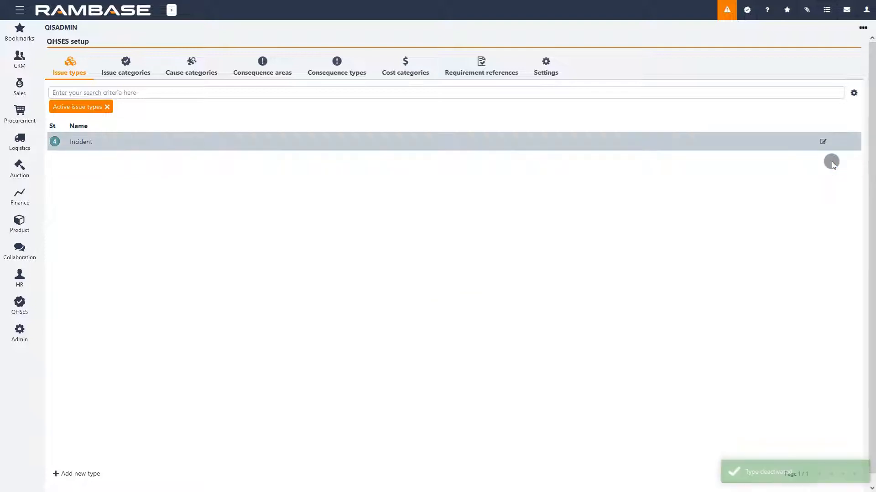
pyautogui.click(90, 107)
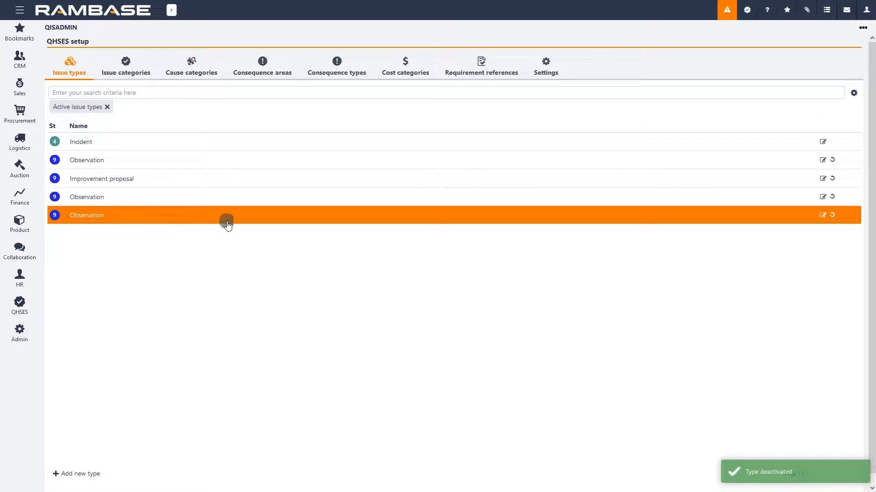
pyautogui.click(832, 215)
pyautogui.click(90, 112)
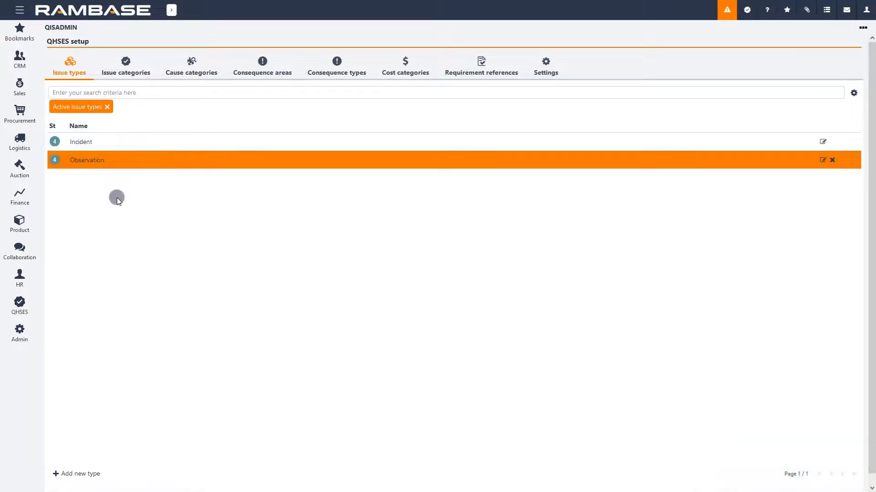
# Create the issue type Improvement proposal with the option to create another enabled
pyautogui.click(85, 479)
pyautogui.write('Imp')
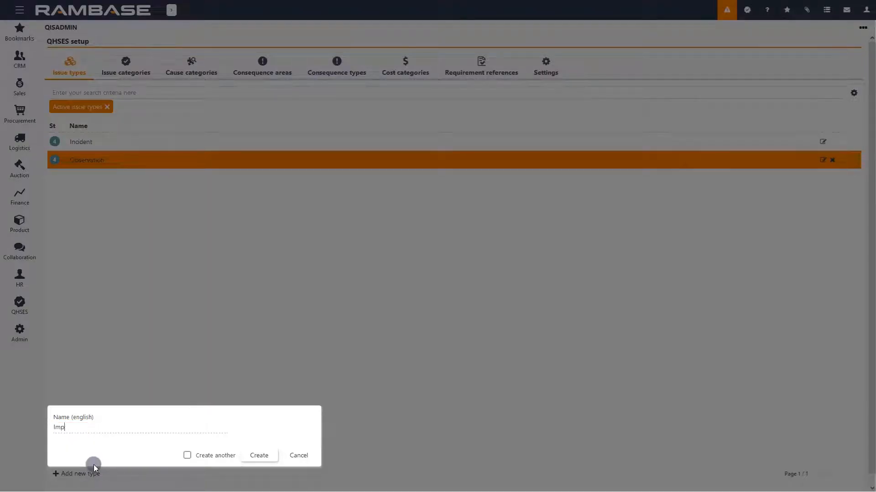
pyautogui.write('rovement proposal')
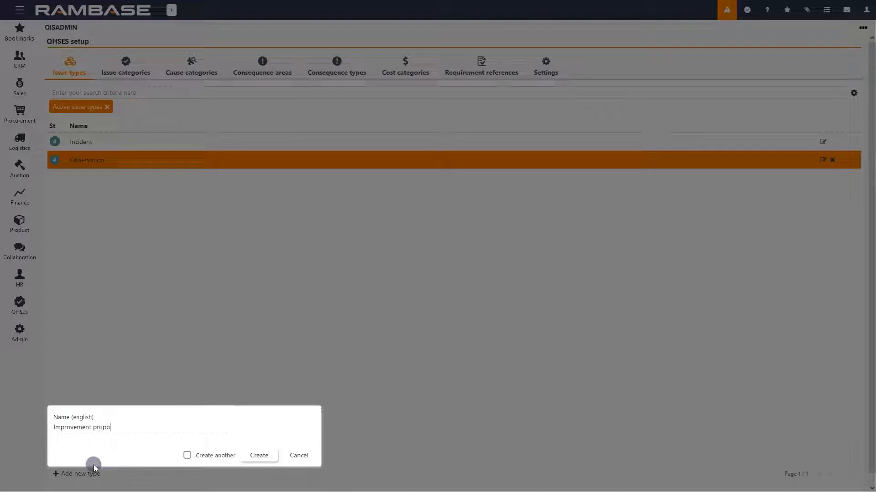
pyautogui.click(186, 458)
pyautogui.click(256, 455)
# Create the Customer complaint issue type
pyautogui.write('Customer complaint')
pyautogui.click(256, 455)
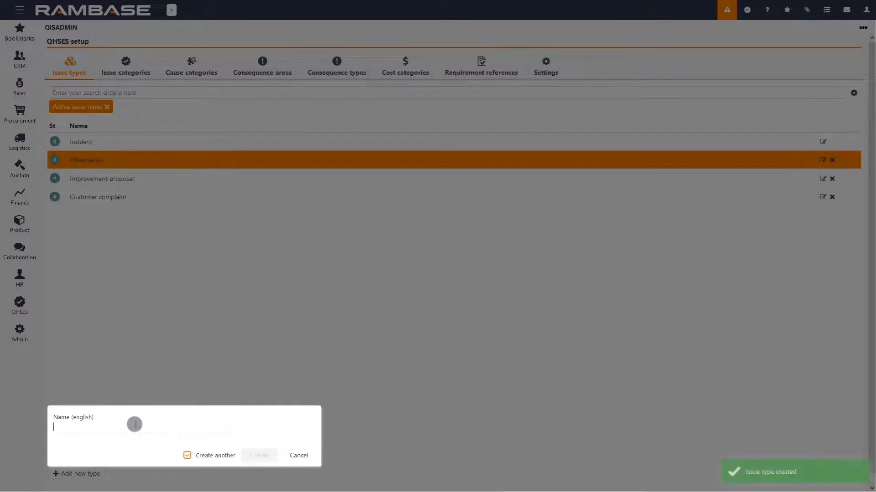
# Create the Deviation issue type, turning off create another so the dialog closes
pyautogui.write('Deviation')
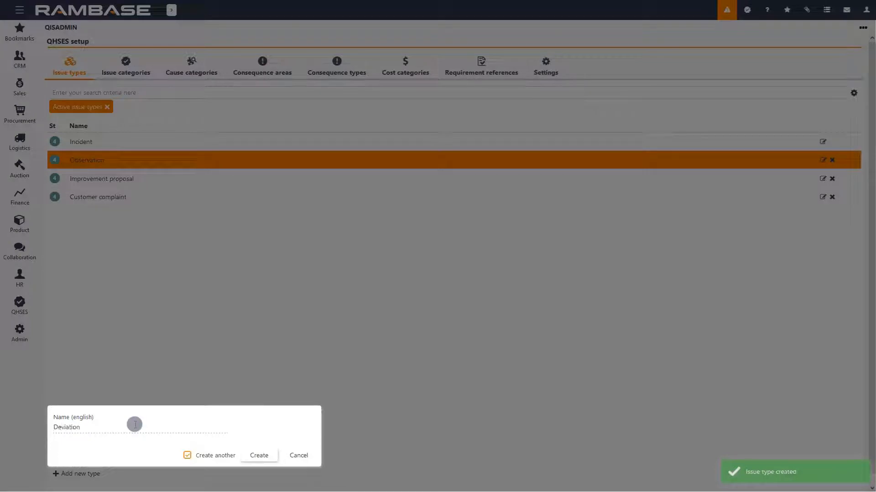
pyautogui.click(187, 455)
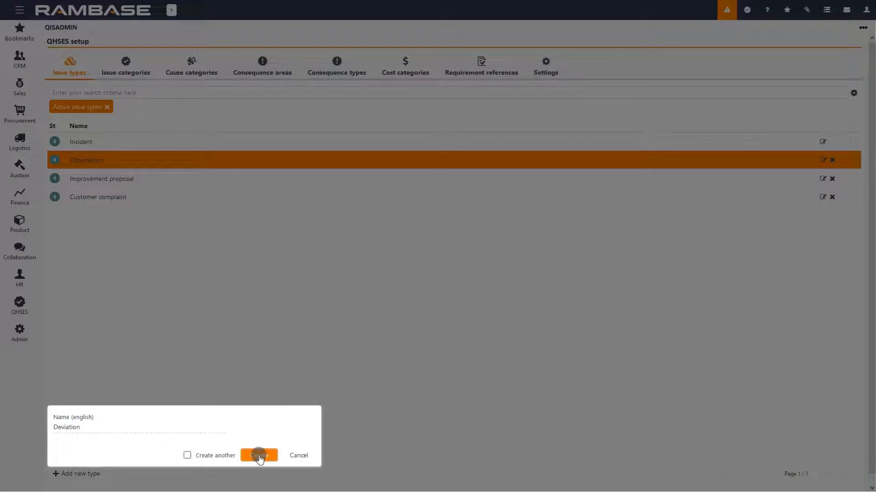
pyautogui.click(258, 456)
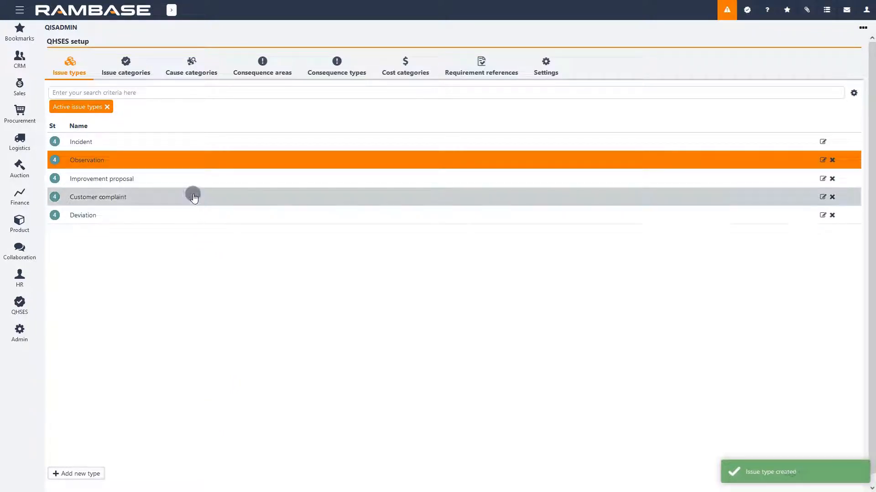
# Search the issue types for deviation, then clear the search criteria
pyautogui.click(155, 94)
pyautogui.write('deviation')
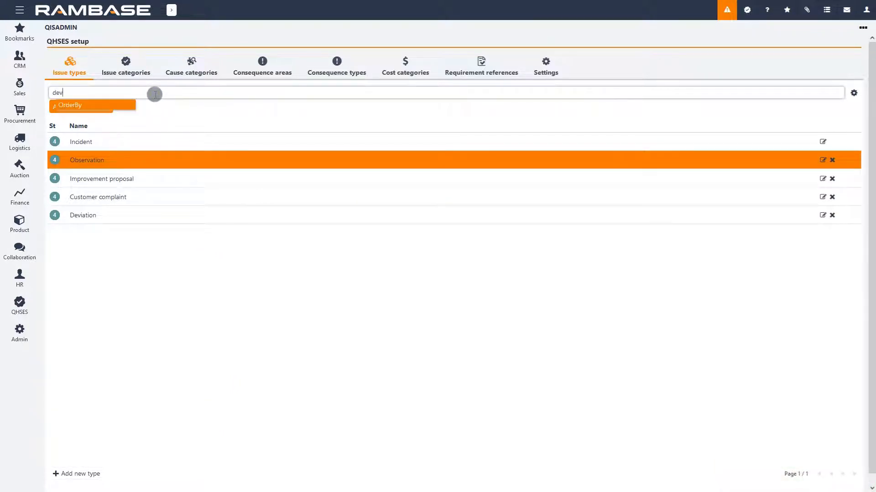
pyautogui.press('Return')
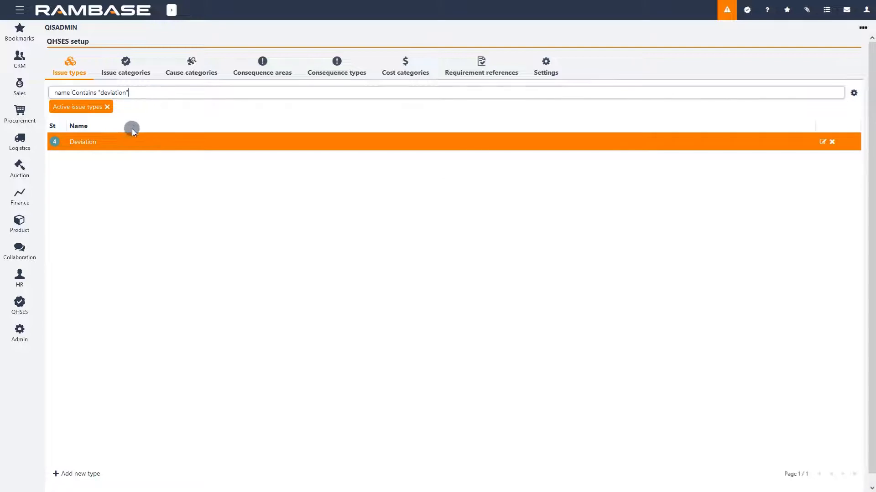
pyautogui.moveTo(131, 93); pyautogui.dragTo(40, 89)
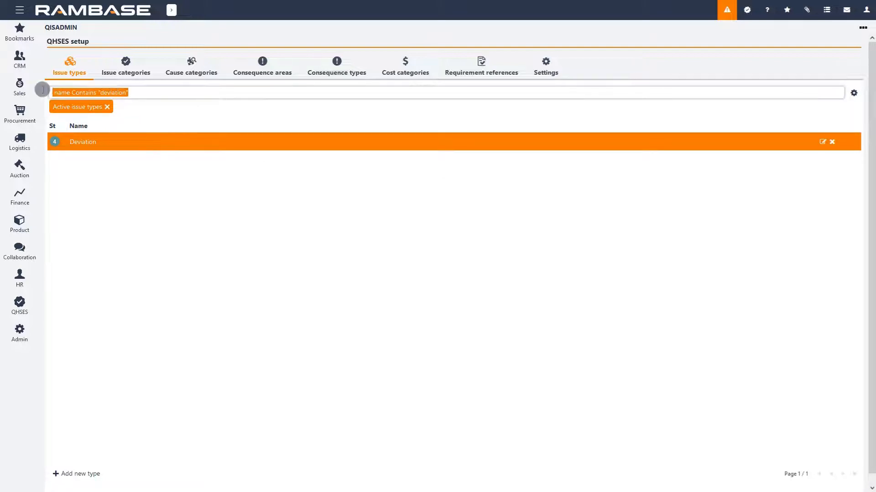
pyautogui.press('BackSpace')
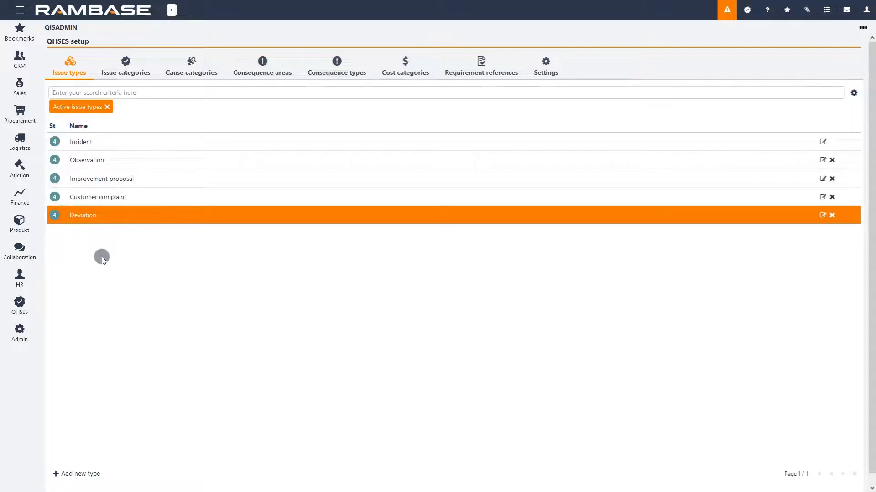
# Create an issue category named Assembly
pyautogui.click(136, 67)
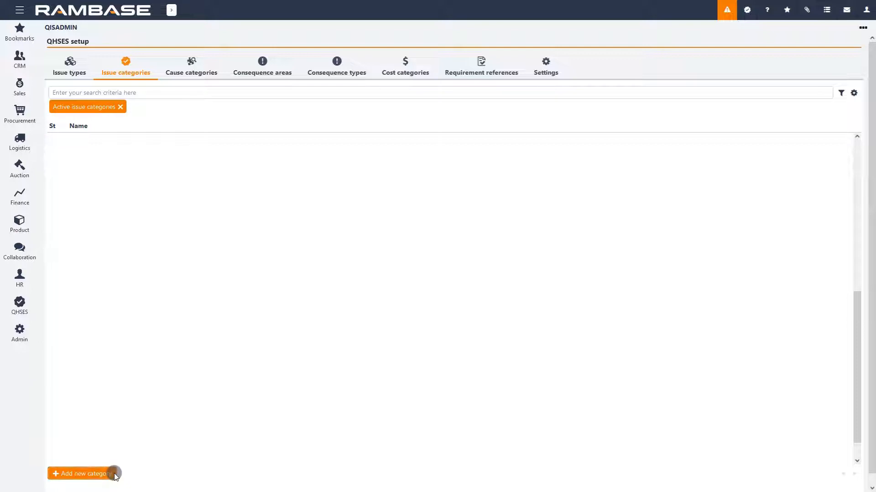
pyautogui.click(115, 477)
pyautogui.write('Assembly')
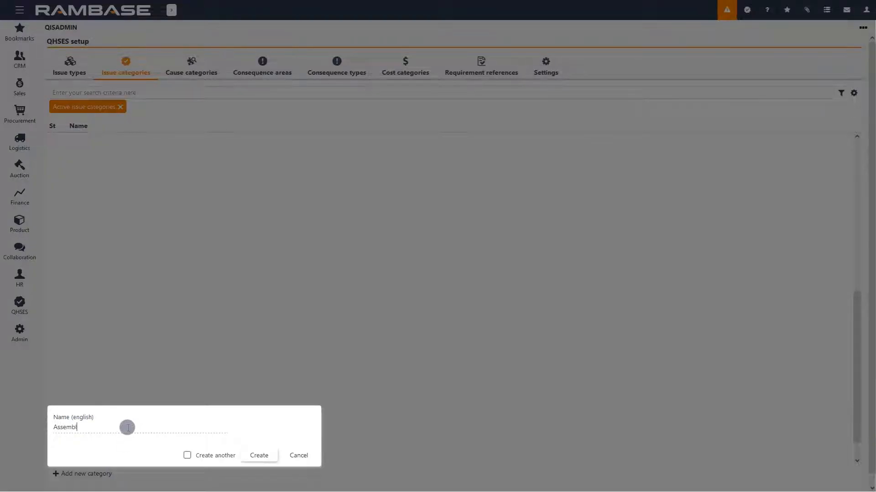
pyautogui.click(254, 455)
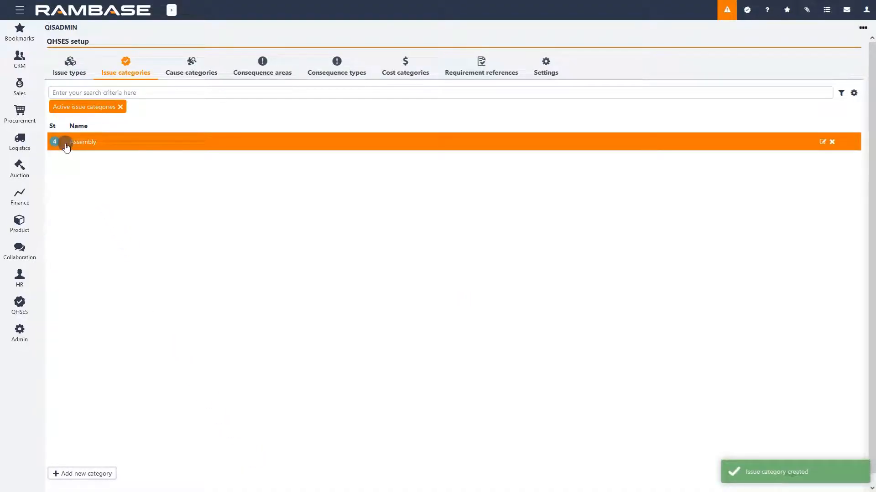
# Add Norwegian and Polish translations to the Assembly category: Montering and Montaz
pyautogui.click(822, 143)
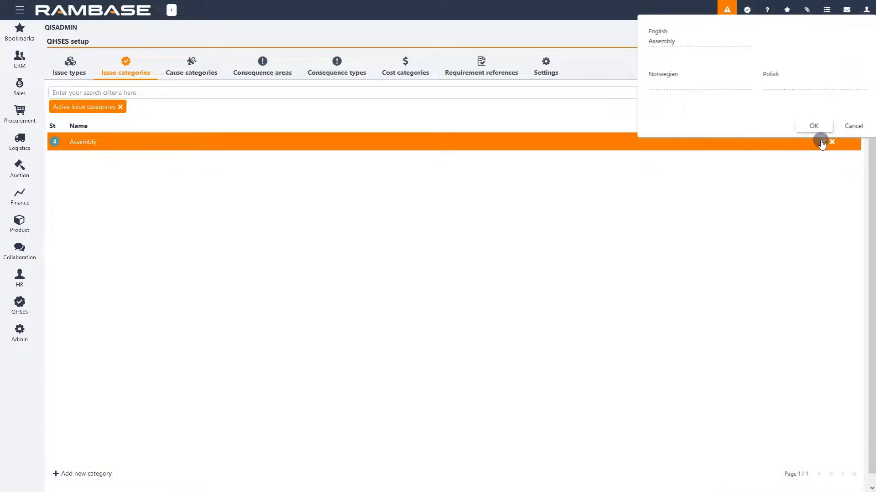
pyautogui.click(729, 86)
pyautogui.write('Montering')
pyautogui.click(775, 86)
pyautogui.write('Mon')
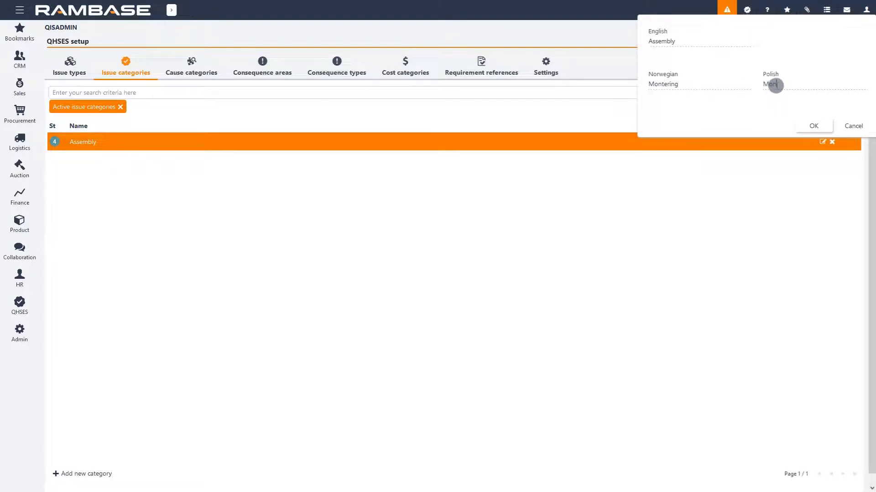
pyautogui.write('taz')
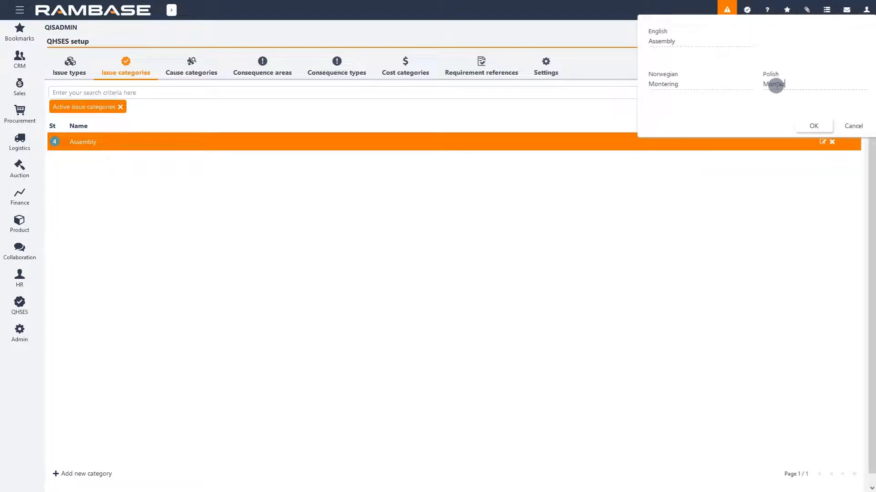
pyautogui.click(828, 127)
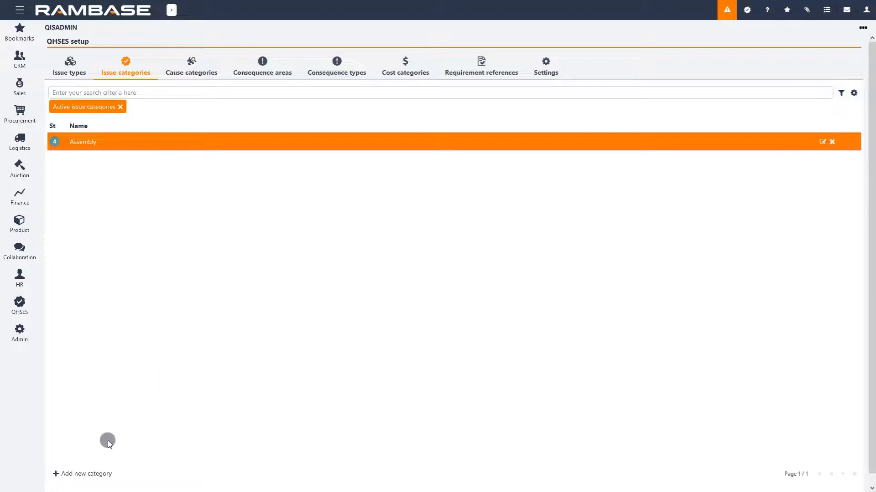
# Create the Development issue category with the option to create another enabled
pyautogui.click(107, 473)
pyautogui.click(188, 455)
pyautogui.click(142, 428)
pyautogui.write('Development')
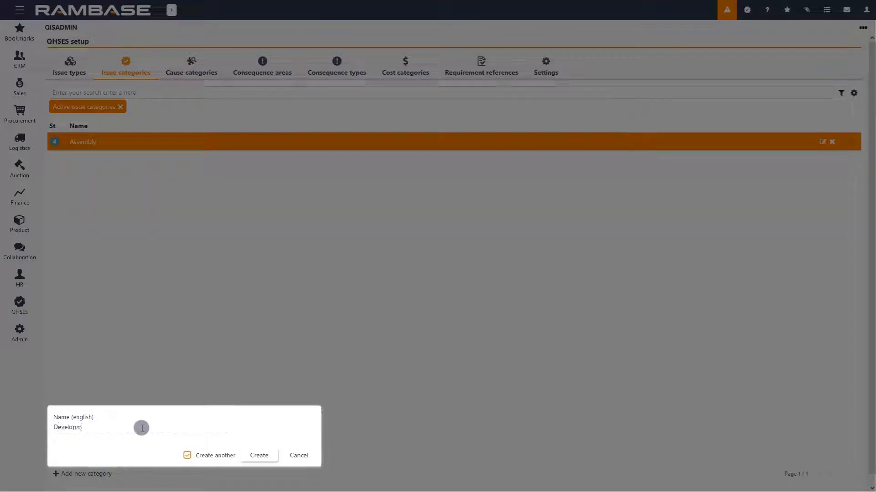
pyautogui.click(274, 461)
# Create the issue categories Testing and Sales
pyautogui.click(143, 427)
pyautogui.write('Testing')
pyautogui.click(255, 455)
pyautogui.click(169, 429)
pyautogui.write('Sales')
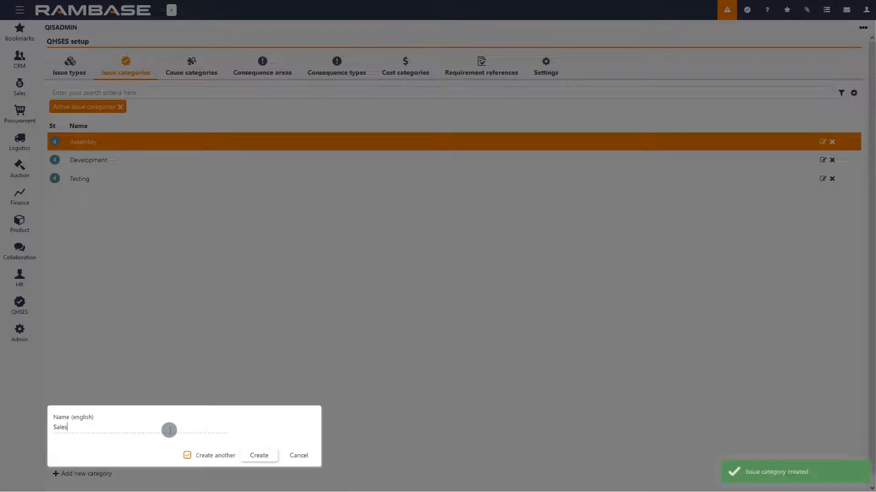
pyautogui.click(248, 456)
# Create the issue categories Documentation and Information security
pyautogui.write('Documentation')
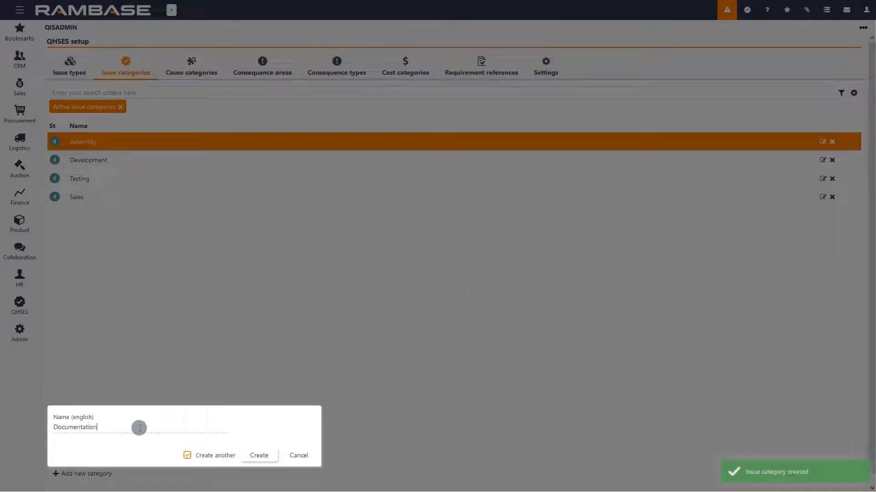
pyautogui.click(268, 456)
pyautogui.write('Information security')
pyautogui.click(268, 456)
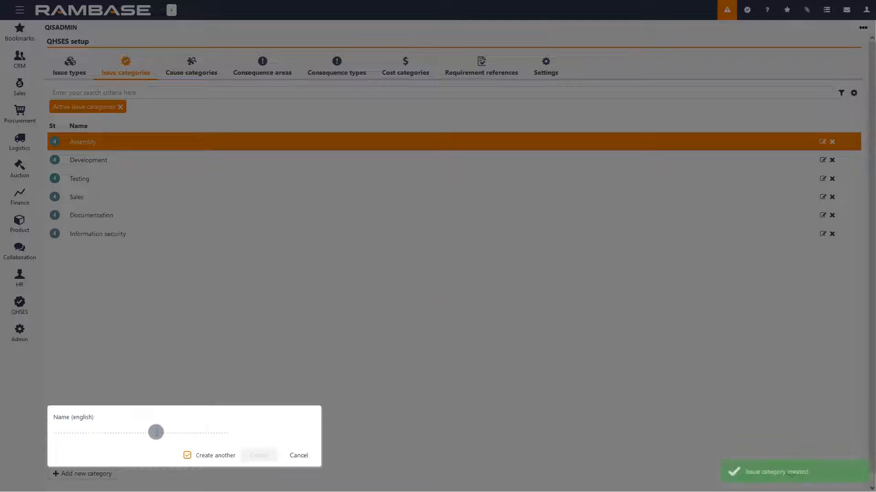
# Create the Logistics issue category and close the new category dialog
pyautogui.write('Logistics')
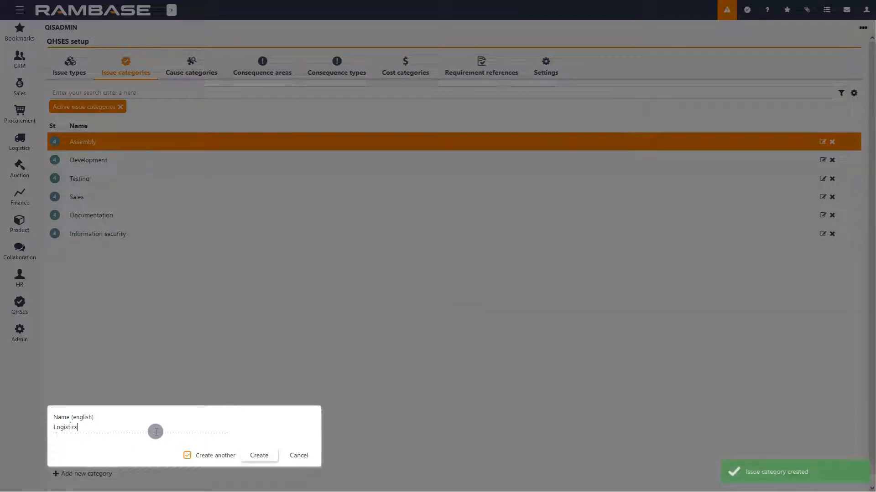
pyautogui.click(267, 455)
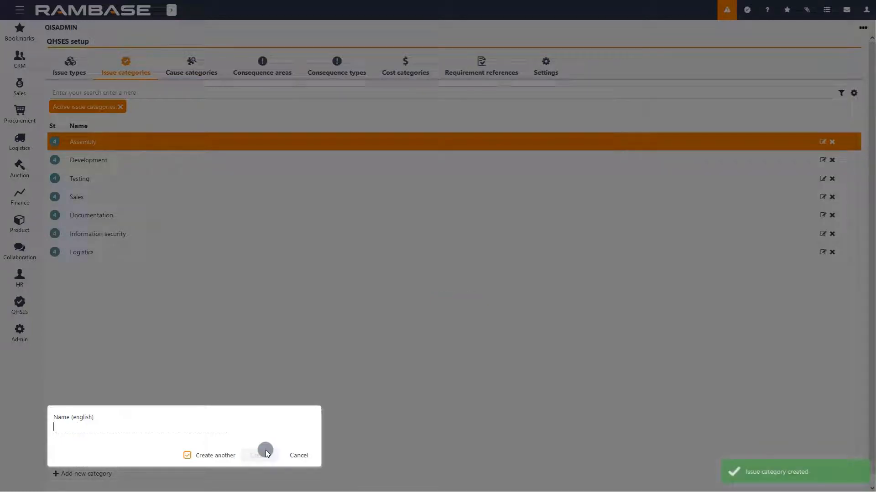
pyautogui.click(297, 453)
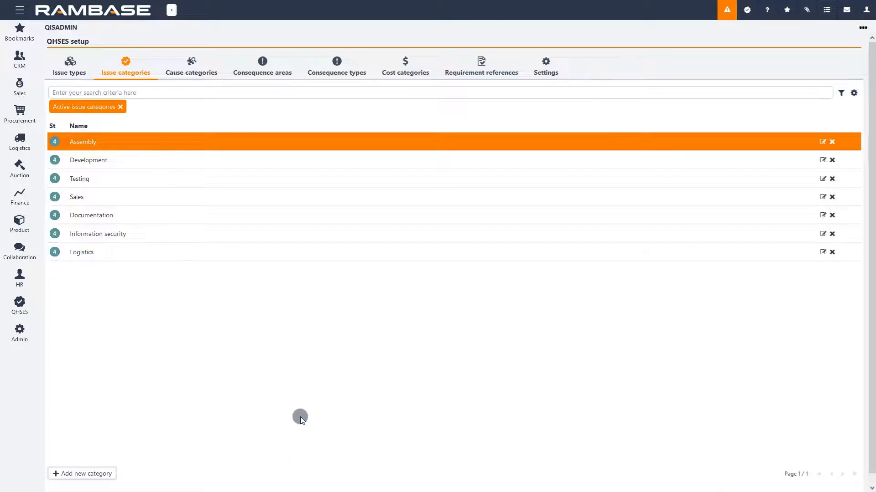
# Open the cause categories and view the direct and root cause lists
pyautogui.click(210, 64)
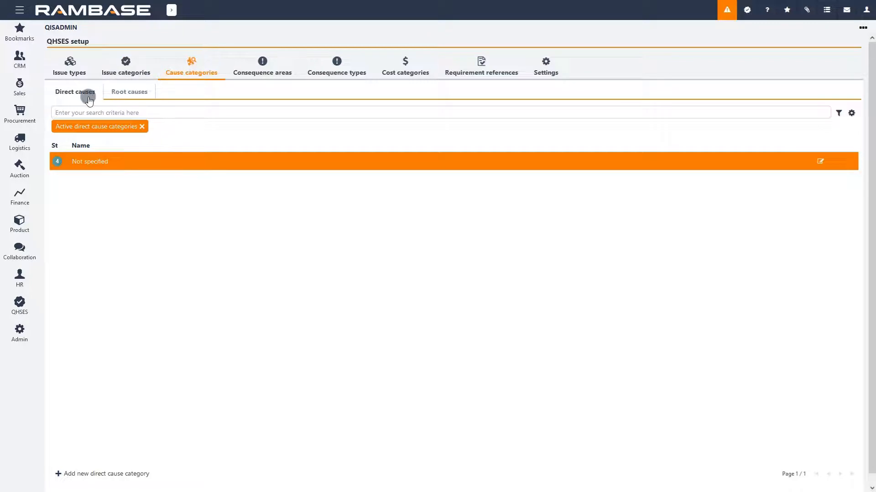
pyautogui.click(150, 97)
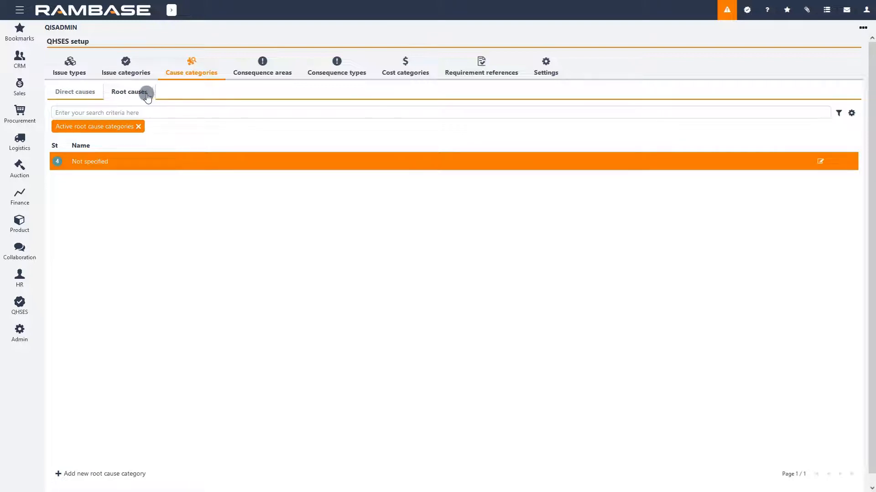
# Create the direct cause category Work management with the option to create another enabled
pyautogui.click(96, 98)
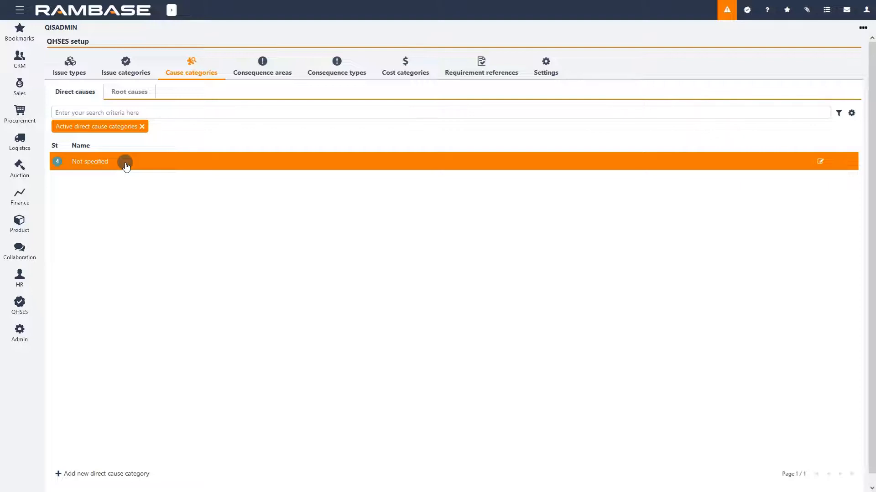
pyautogui.click(154, 473)
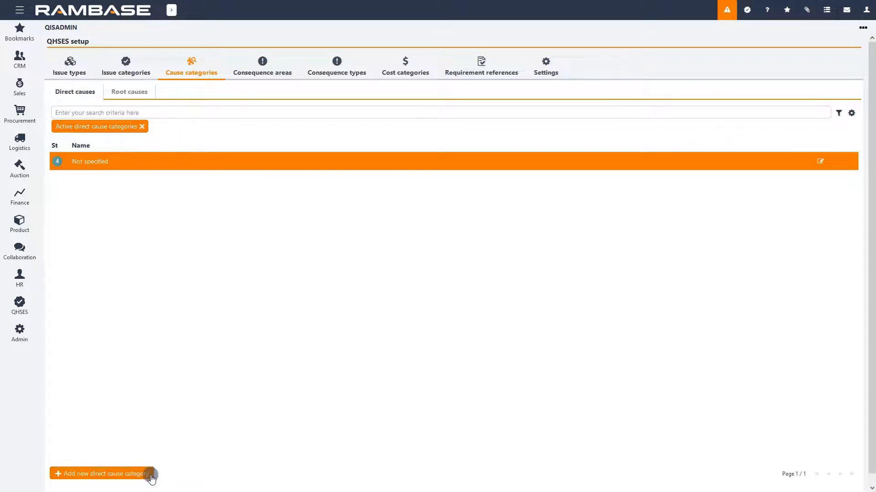
pyautogui.write('Work management')
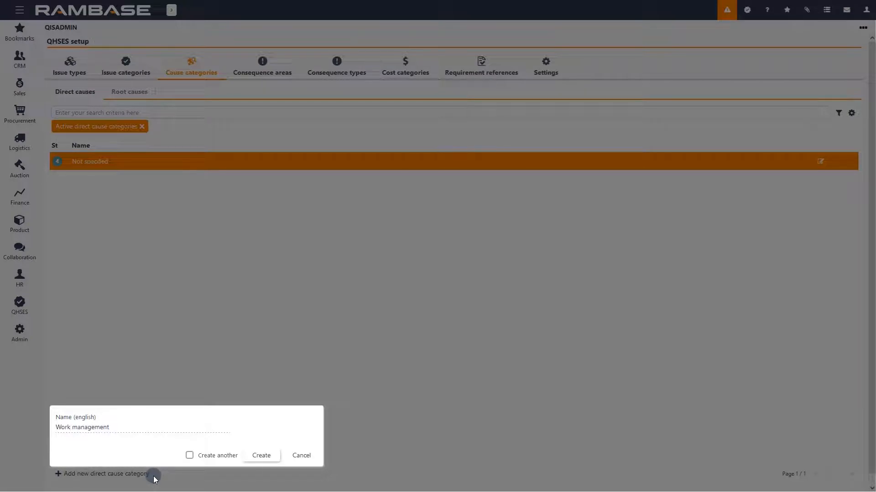
pyautogui.click(190, 456)
pyautogui.click(253, 455)
# Create the direct cause categories Informal information flow and Safety culture
pyautogui.write('Informa')
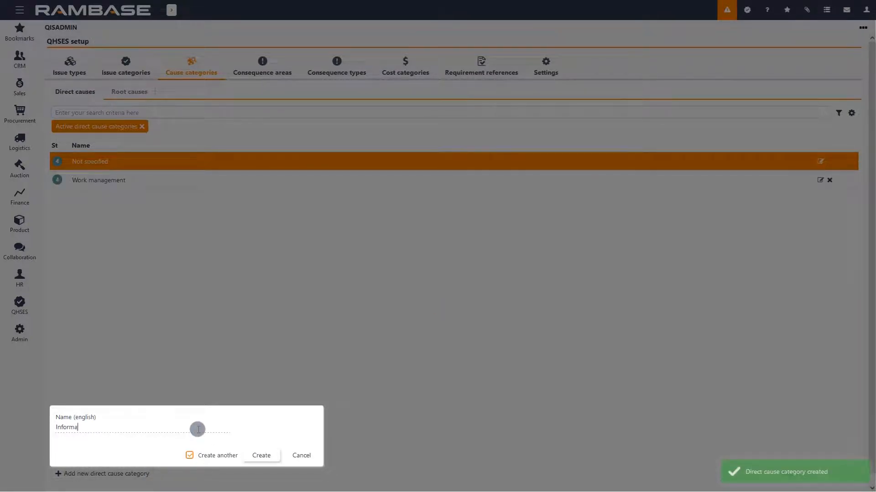
pyautogui.write('l information flow')
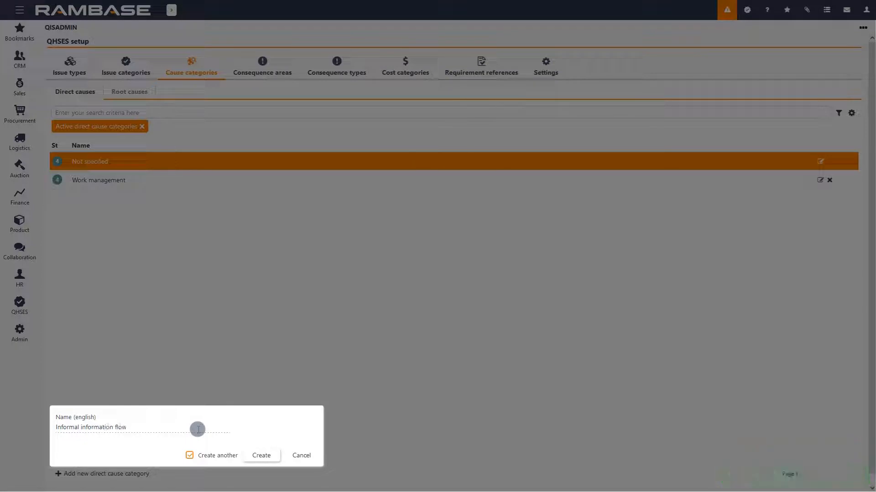
pyautogui.click(256, 455)
pyautogui.write('Saety')
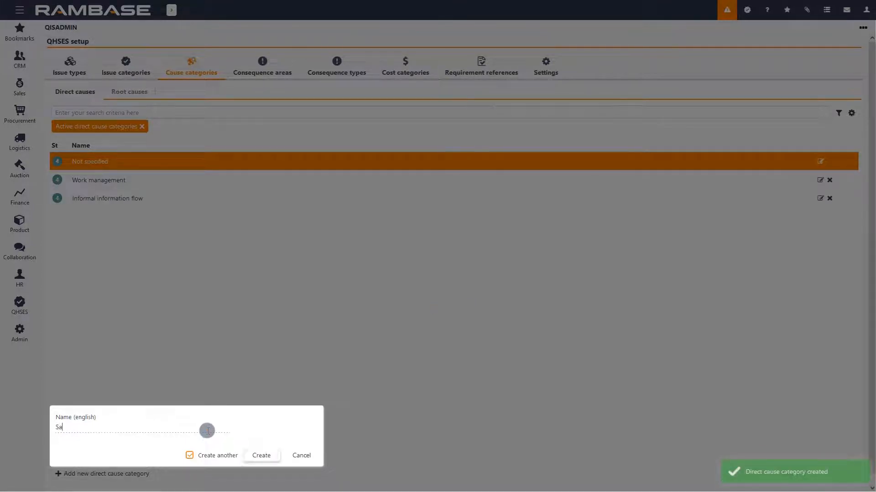
pyautogui.press('BackSpace')
pyautogui.press('BackSpace')
pyautogui.press('BackSpace')
pyautogui.write('fety culture')
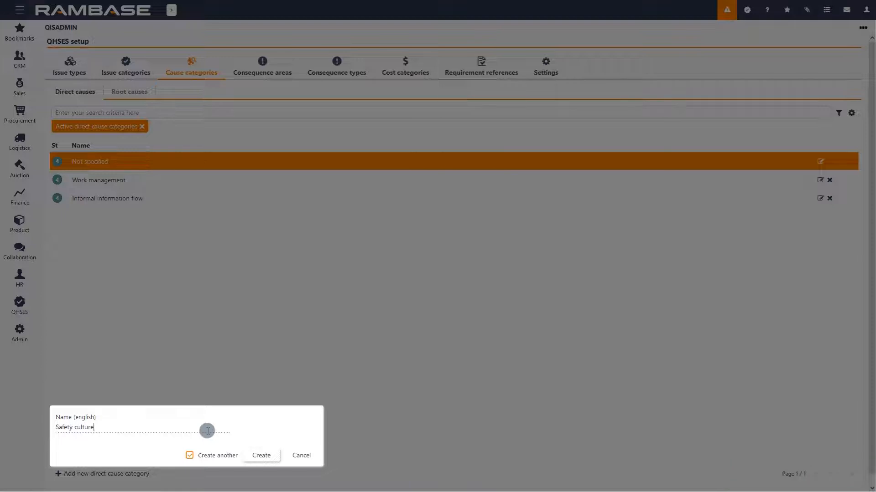
pyautogui.click(253, 456)
# Create the direct cause categories Materials and chemicals and Safety equipment and -systems
pyautogui.write('Materials and chemicals')
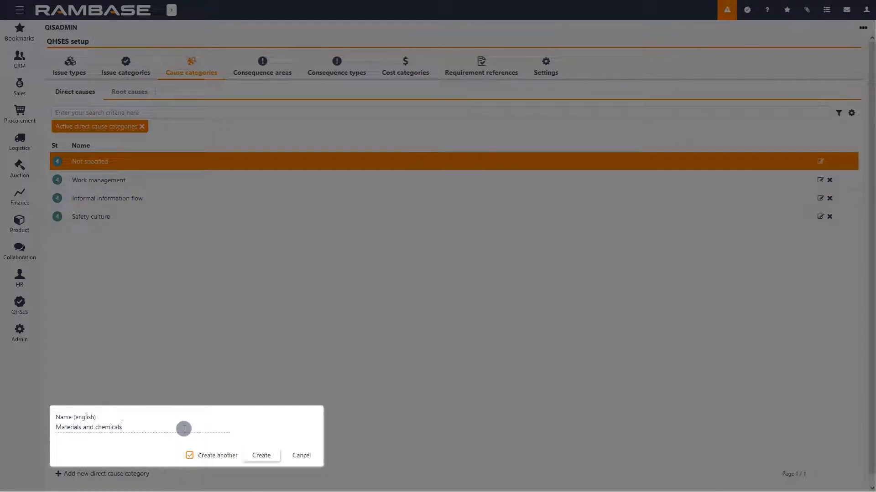
pyautogui.click(256, 454)
pyautogui.write('Safe')
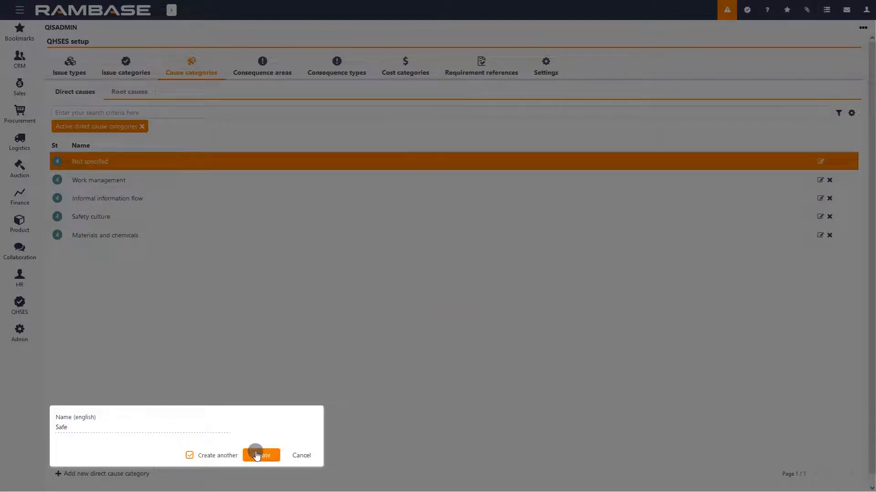
pyautogui.write('ty equipment and -systems')
pyautogui.click(234, 455)
pyautogui.click(255, 456)
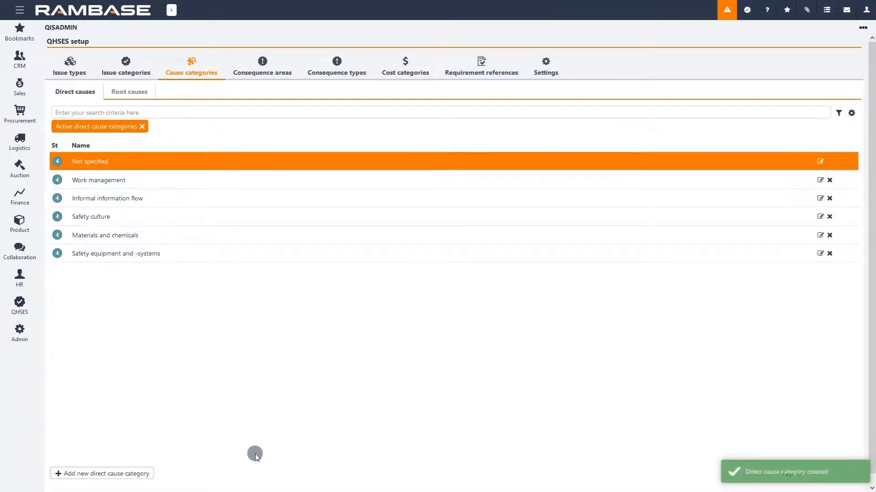
# Create the root cause category Inadequate competence with the option to create another enabled
pyautogui.click(137, 94)
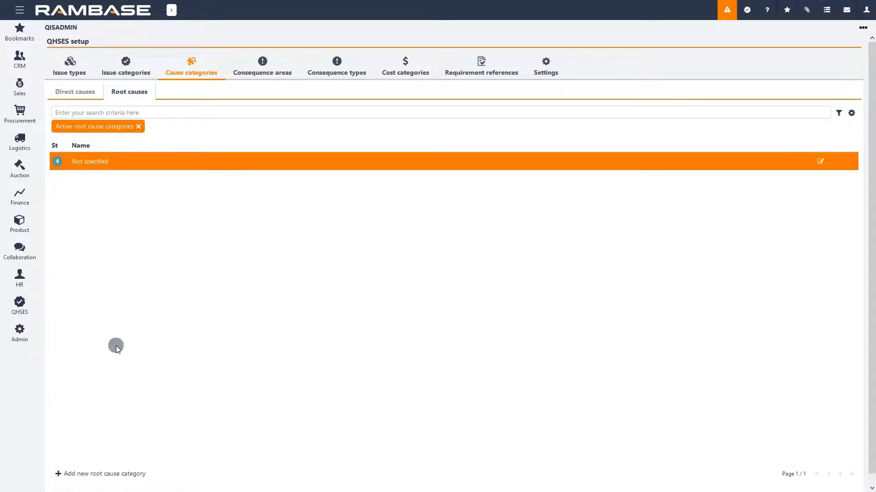
pyautogui.click(115, 474)
pyautogui.click(118, 425)
pyautogui.write('Inadequate competence')
pyautogui.click(190, 456)
pyautogui.click(261, 455)
# Create the root cause categories Inadequate planning and Inadequate maintenance
pyautogui.click(90, 427)
pyautogui.write('Inadequate planning')
pyautogui.click(261, 456)
pyautogui.click(70, 430)
pyautogui.write('Inadequate maintenance')
pyautogui.click(246, 455)
# Create the root cause categories Organizational and management priorities and Procedure quality/existence
pyautogui.click(146, 430)
pyautogui.write('Organizational and management priorities')
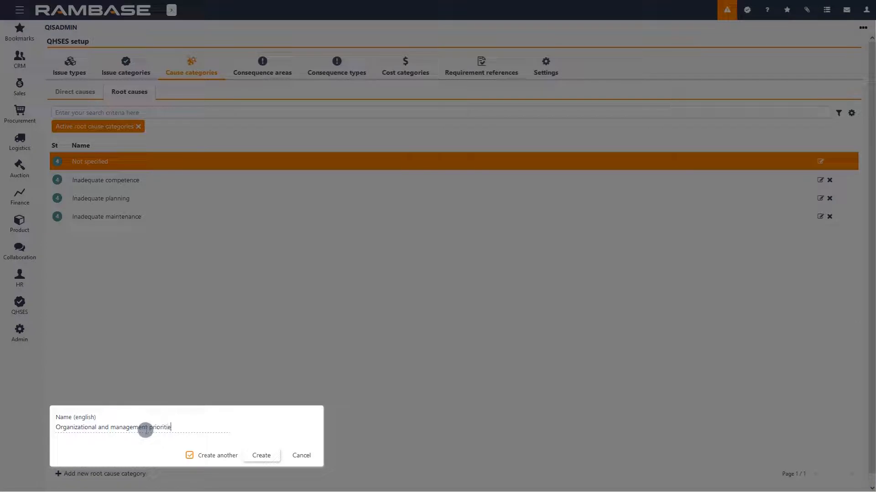
pyautogui.click(262, 456)
pyautogui.write('Procedure quality/existence')
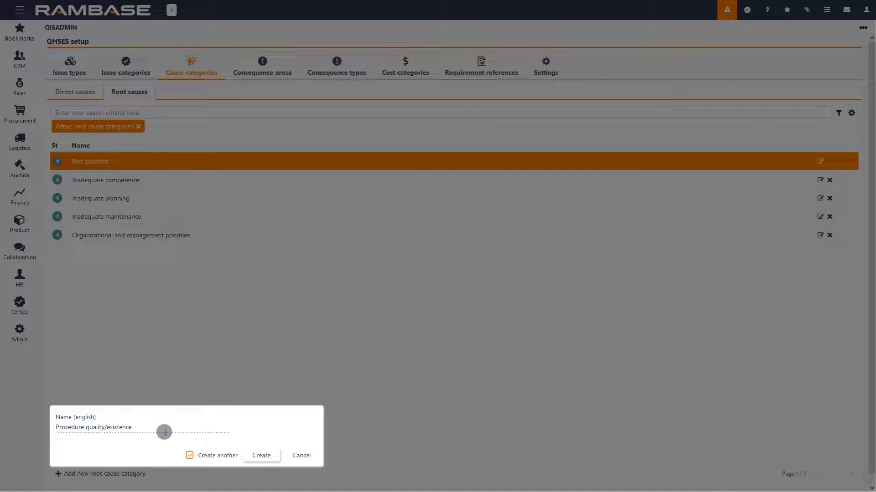
pyautogui.press('Return')
# Create the root cause category Incentive systems/sanctions as the last one and close the dialog
pyautogui.write('Incentive systems/sanctions')
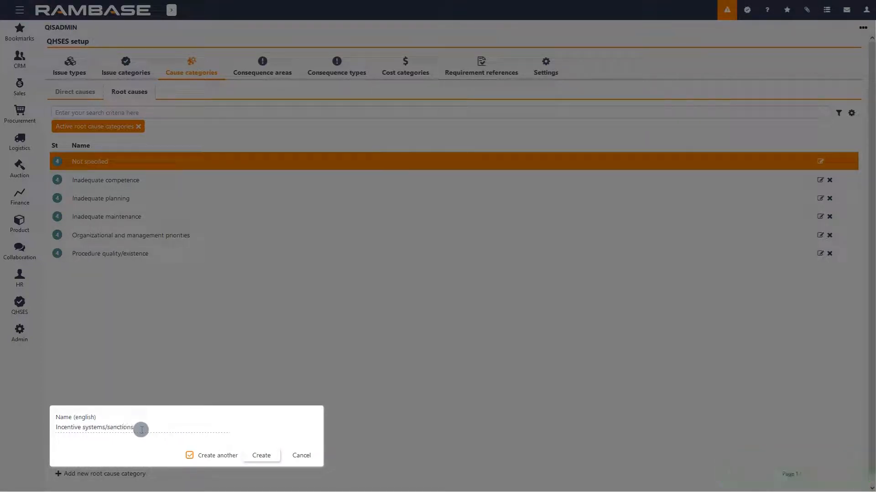
pyautogui.click(212, 455)
pyautogui.click(261, 456)
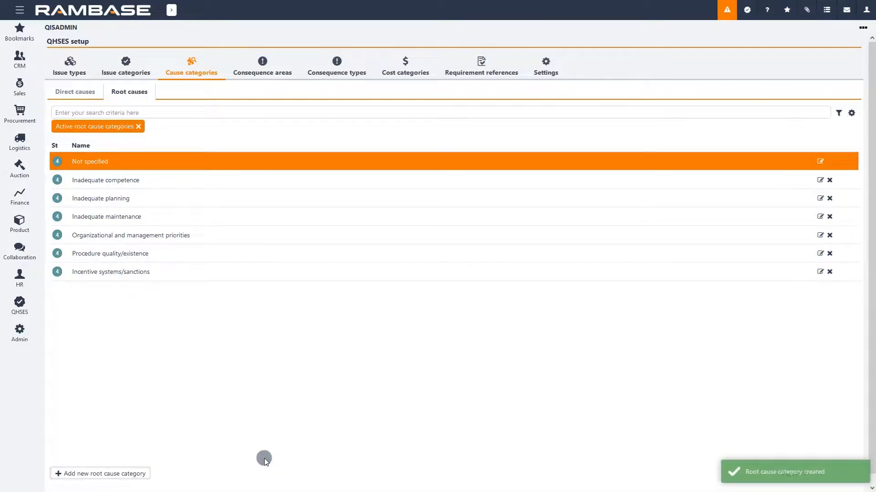
# Create a new consequence area named Person injury
pyautogui.click(264, 61)
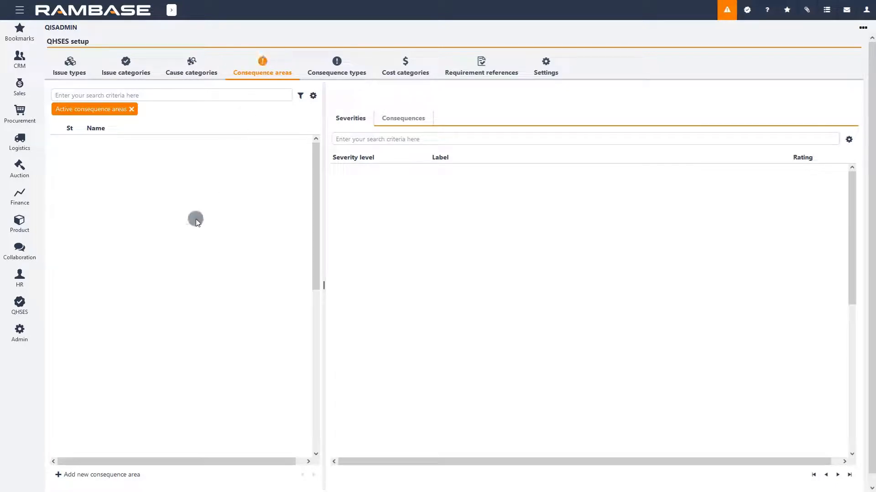
pyautogui.click(141, 476)
pyautogui.write('Person injury')
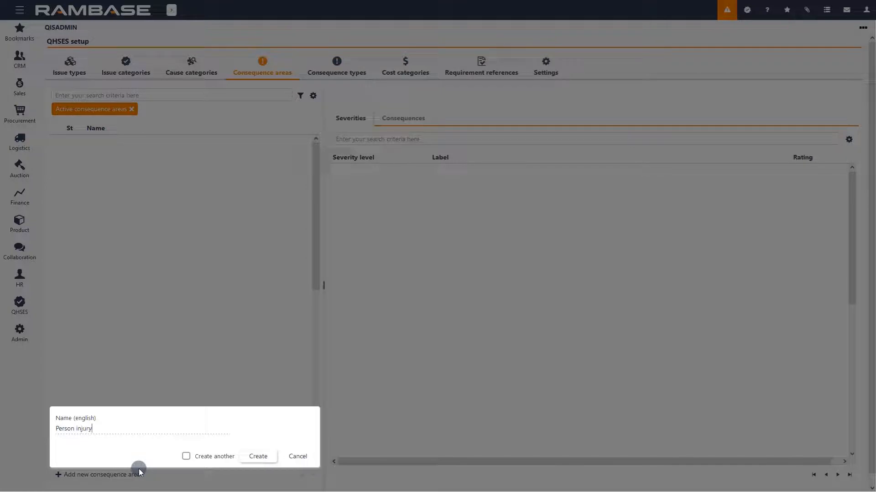
pyautogui.click(255, 458)
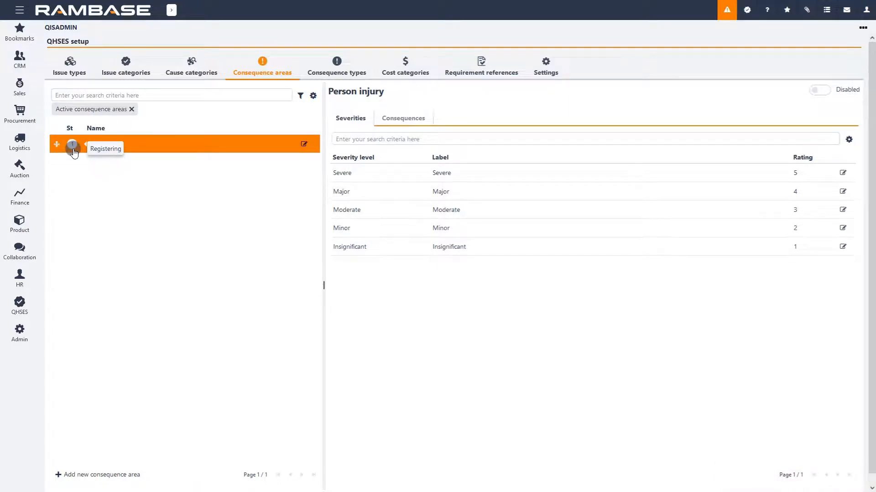
# Toggle the Person injury consequence area's status, leaving it active
pyautogui.click(816, 93)
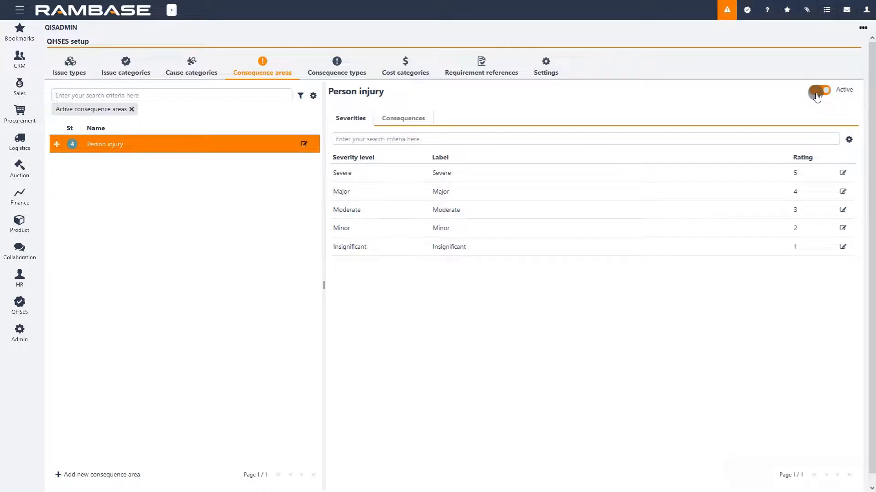
pyautogui.click(816, 93)
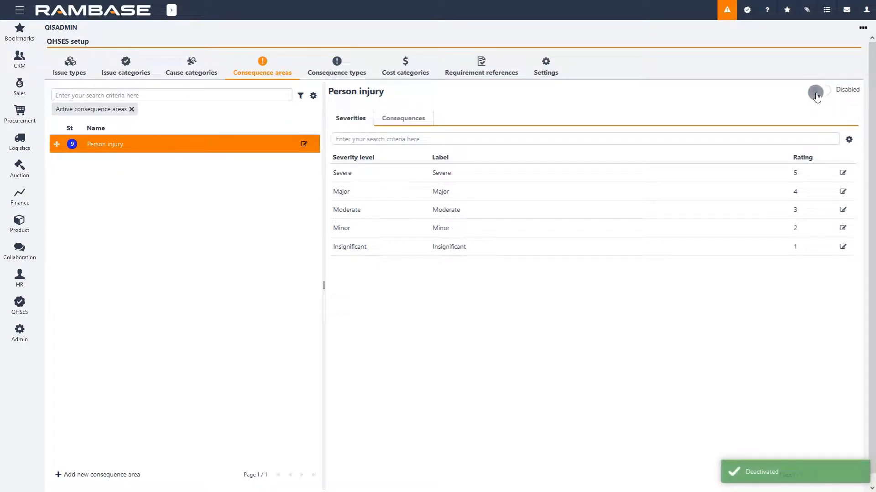
pyautogui.click(817, 93)
# Add translations for Person injury: Norwegian Personskade and Polish Obrazenia osoby
pyautogui.click(304, 144)
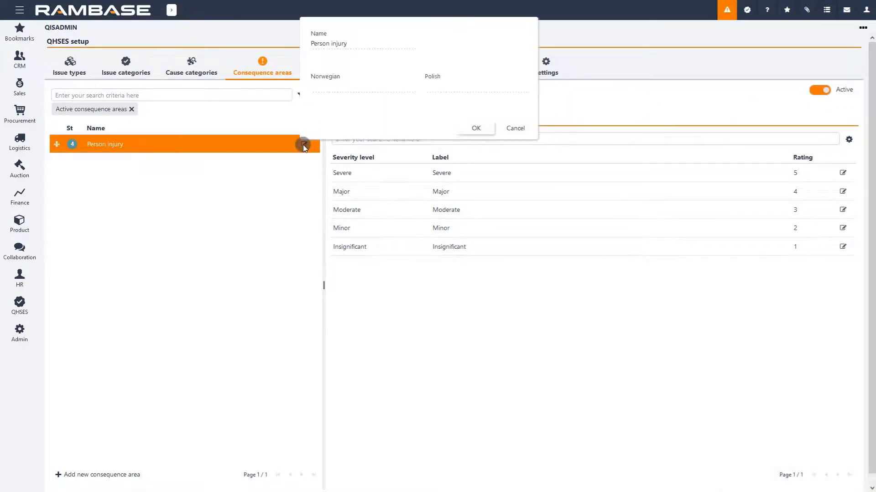
pyautogui.click(328, 86)
pyautogui.write('Personskade')
pyautogui.click(450, 82)
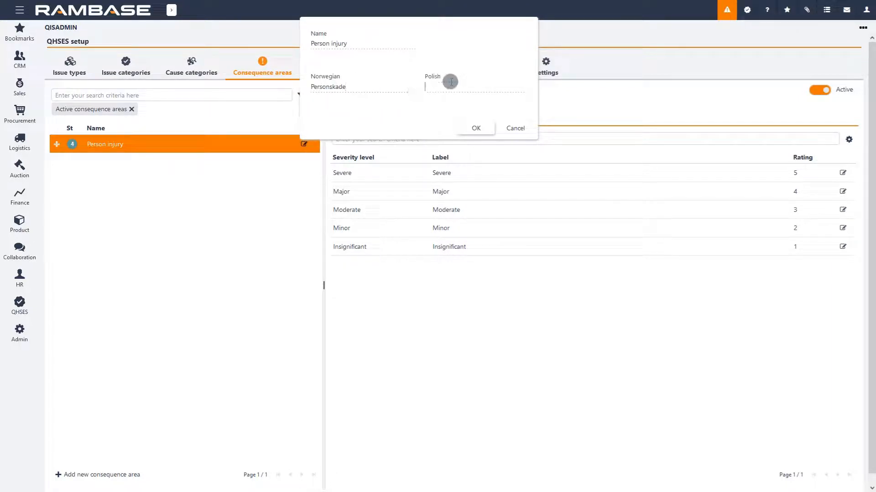
pyautogui.write('Obr')
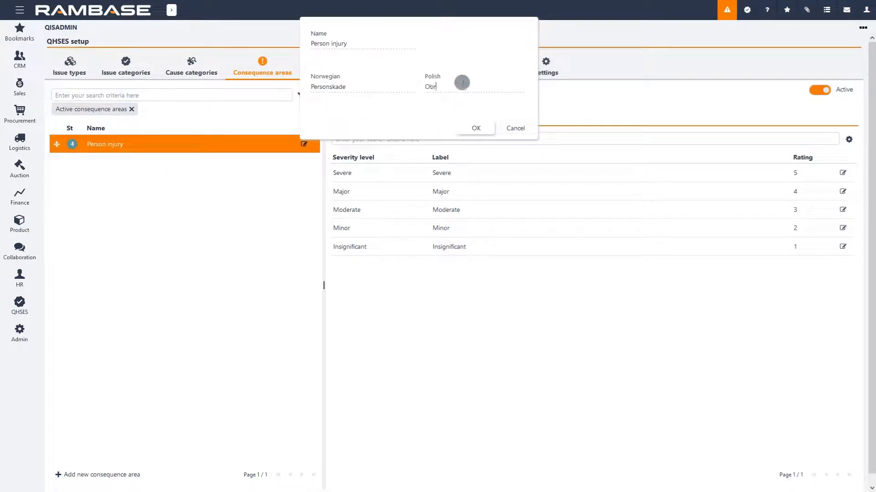
pyautogui.write('azenia osoby')
pyautogui.click(483, 127)
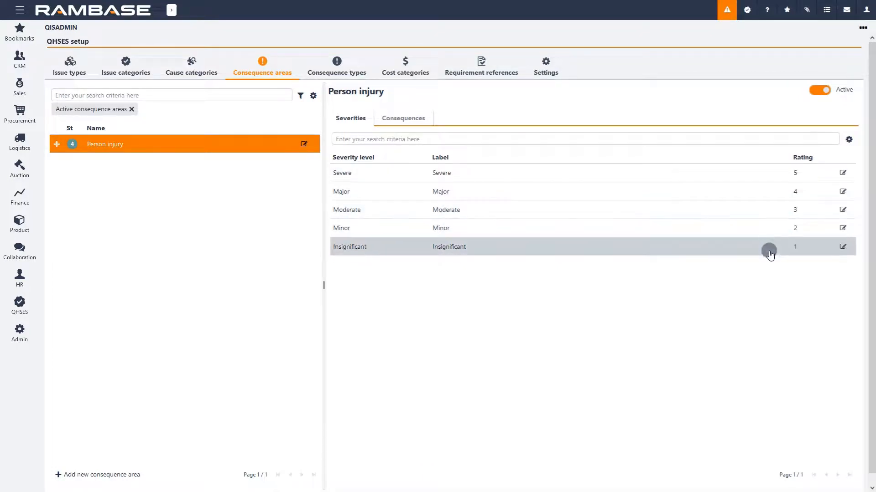
# Relabel the Insignificant severity as Person injury and the Minor severity as Self-report
pyautogui.click(842, 246)
pyautogui.doubleClick(689, 146)
pyautogui.write('Person injury')
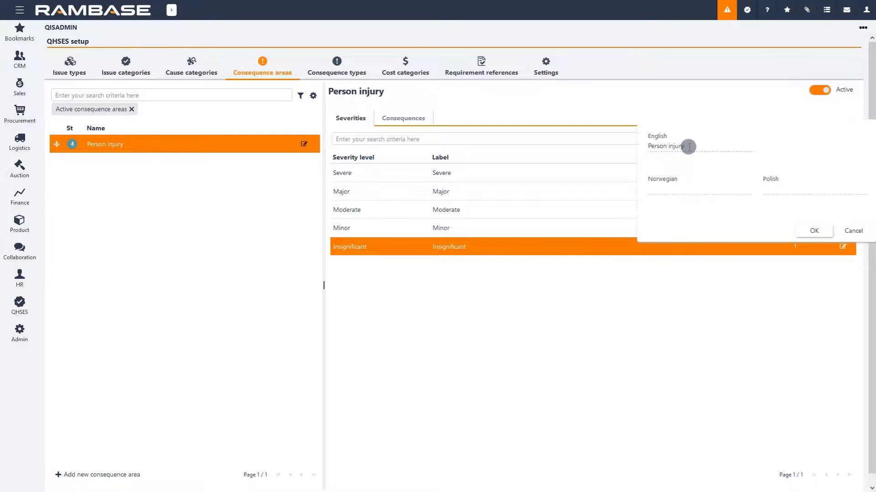
pyautogui.click(801, 228)
pyautogui.click(843, 227)
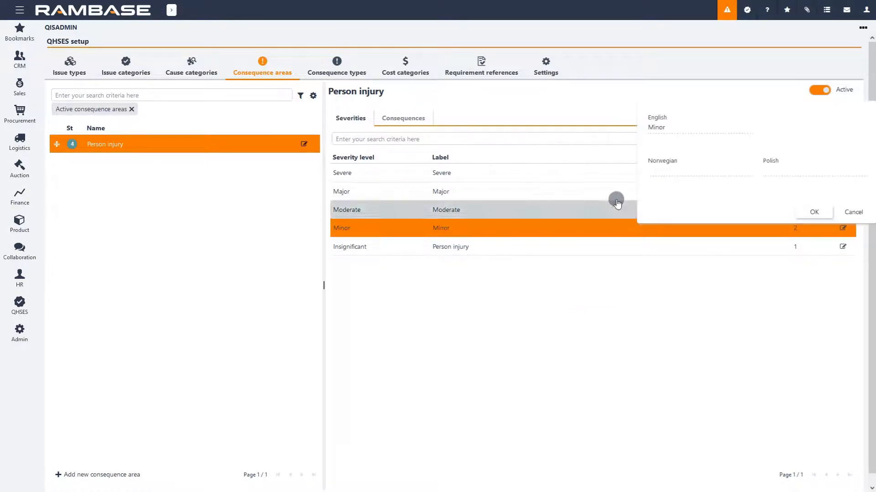
pyautogui.doubleClick(674, 126)
pyautogui.write('Self-report')
pyautogui.click(814, 211)
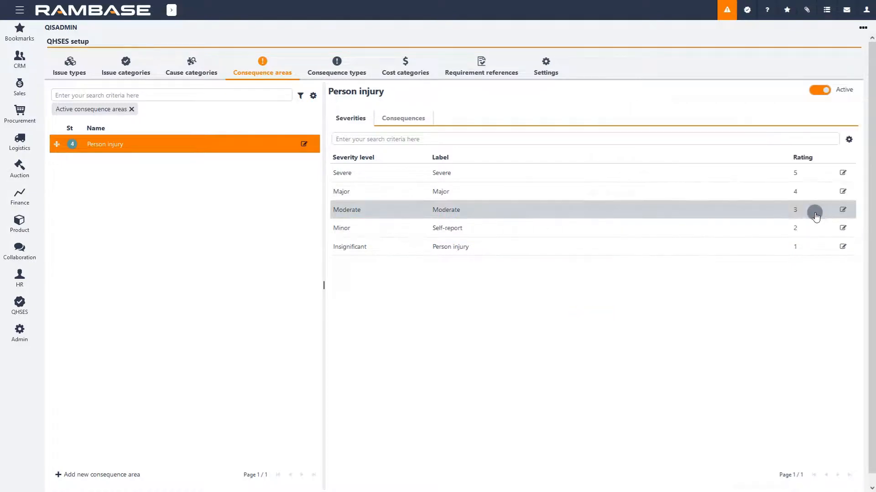
# Relabel the Moderate severity as Sick leave and the Major severity as Long term sick leave
pyautogui.click(843, 211)
pyautogui.doubleClick(685, 108)
pyautogui.write('Sick leave')
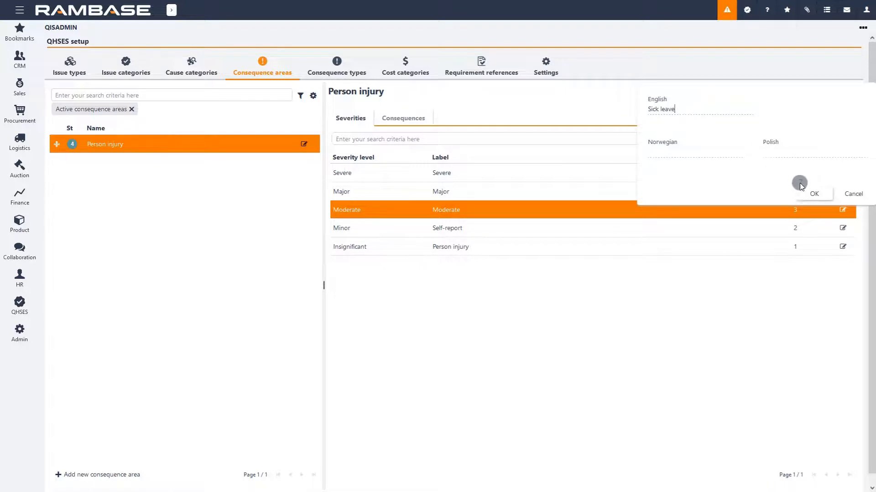
pyautogui.click(808, 193)
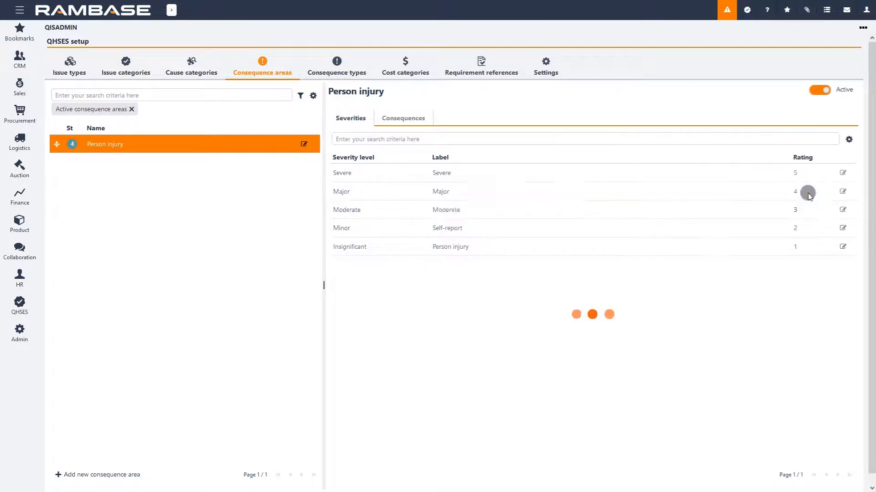
pyautogui.click(842, 191)
pyautogui.doubleClick(658, 88)
pyautogui.write('L')
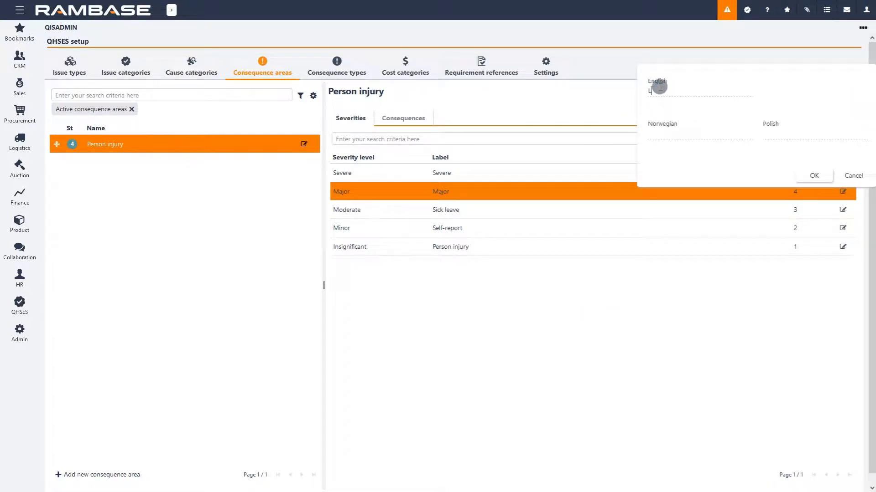
pyautogui.write('ong term sick leave')
pyautogui.click(811, 175)
# Relabel the Severe severity as Death
pyautogui.click(842, 173)
pyautogui.doubleClick(656, 72)
pyautogui.write('Death')
pyautogui.click(804, 156)
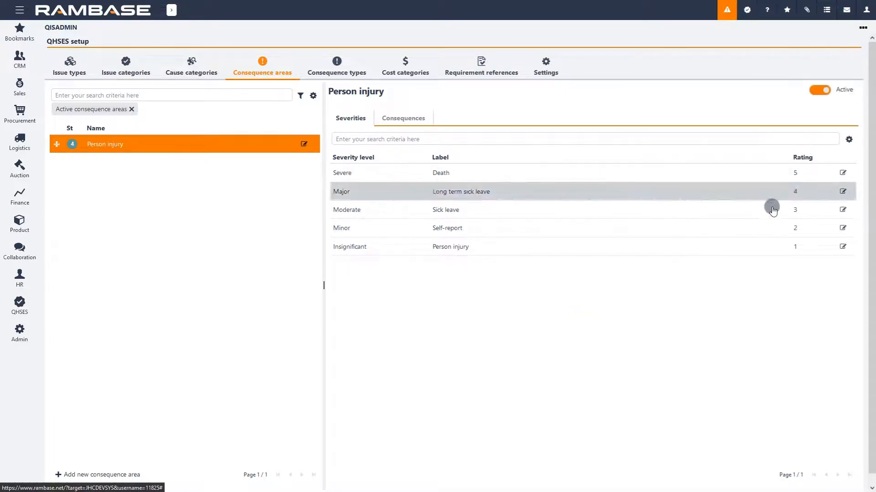
# Review the Person injury consequences list and the consequence types list
pyautogui.click(431, 118)
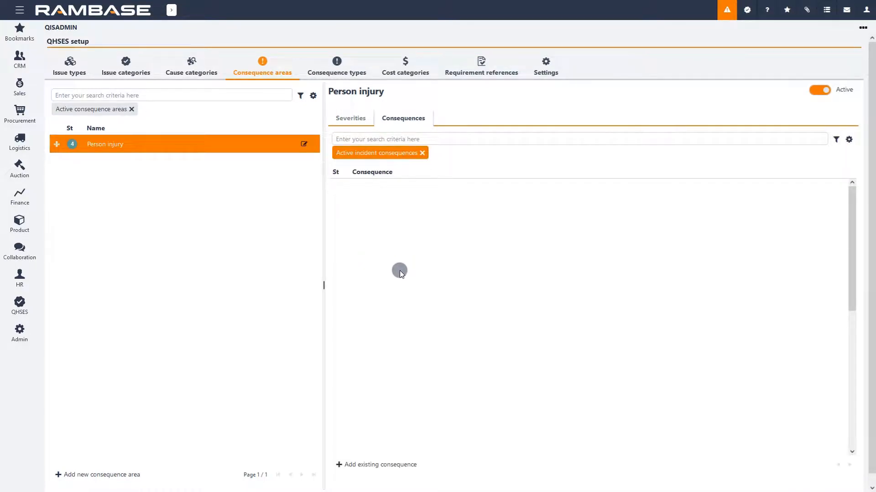
pyautogui.click(358, 62)
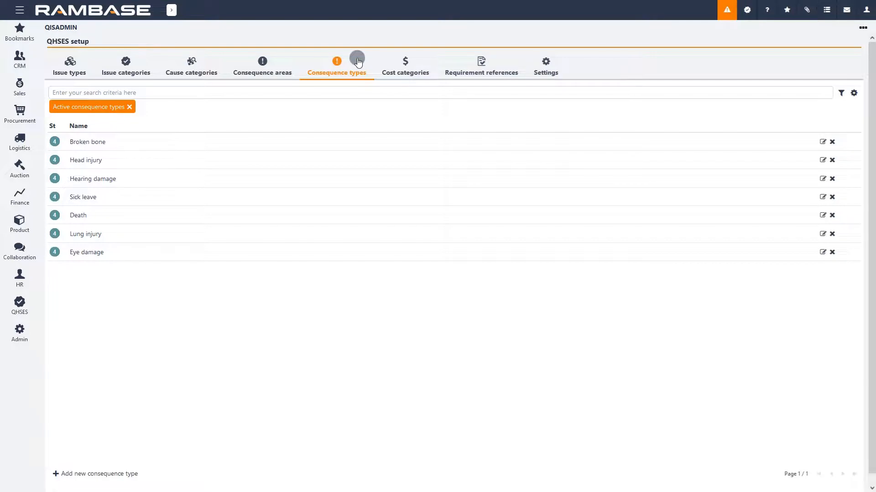
pyautogui.click(277, 63)
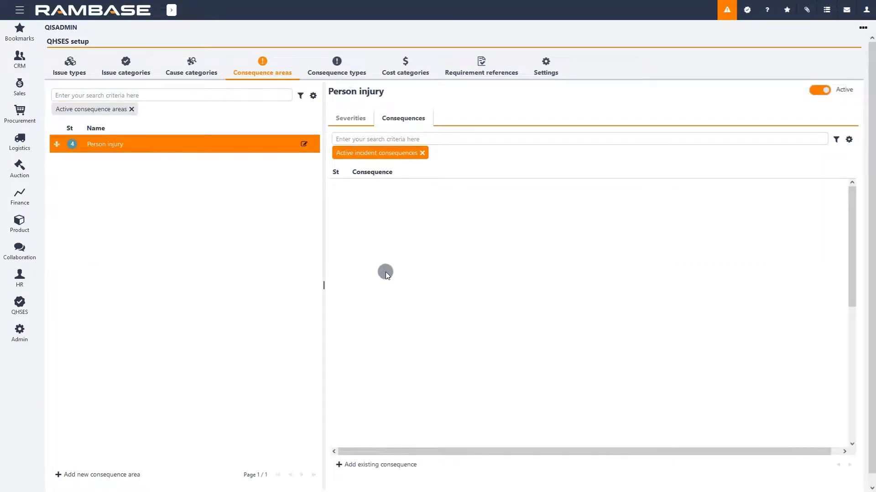
# Add the existing consequences Broken bone and Head injury to the Person injury consequence area
pyautogui.click(413, 465)
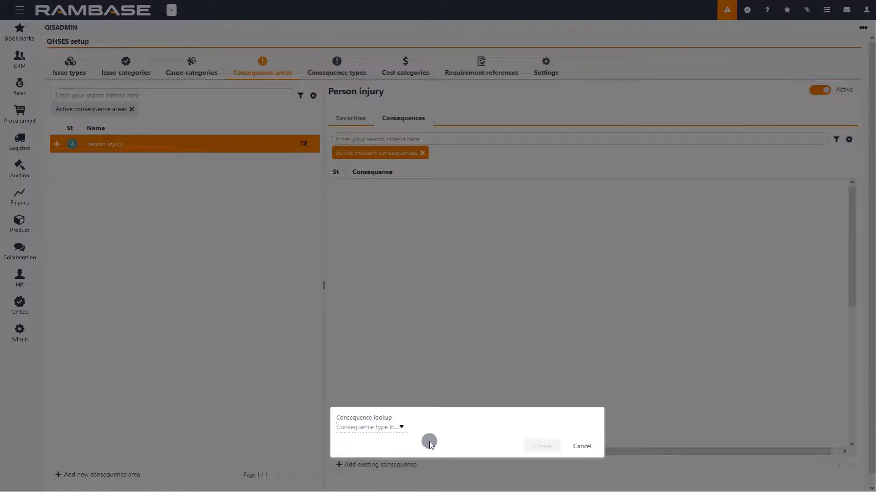
pyautogui.click(402, 427)
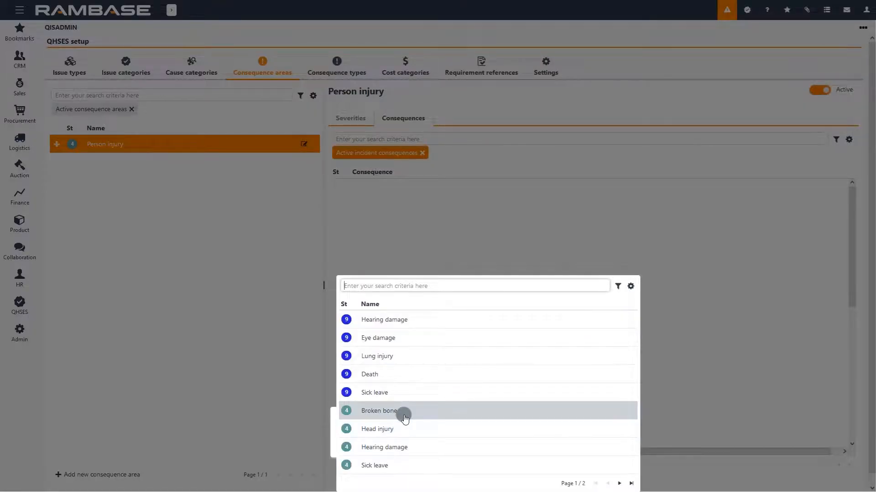
pyautogui.click(405, 412)
pyautogui.click(542, 446)
pyautogui.click(398, 464)
pyautogui.click(402, 428)
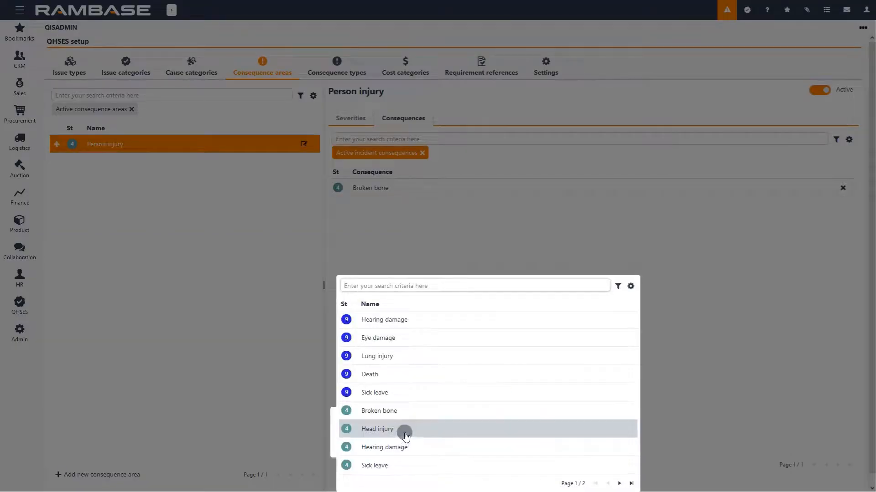
pyautogui.click(402, 430)
pyautogui.click(553, 449)
# Add the existing consequences Hearing damage and Sick leave to the Person injury consequence area
pyautogui.click(410, 464)
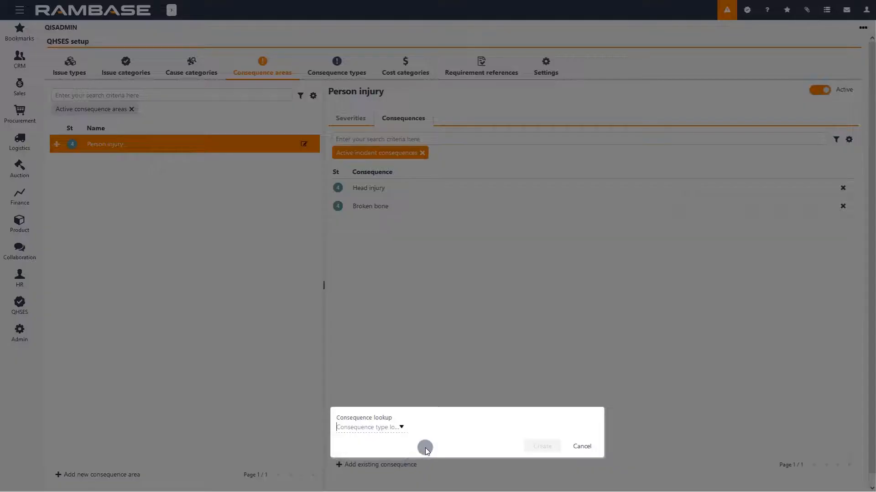
pyautogui.click(401, 426)
pyautogui.click(443, 448)
pyautogui.click(539, 447)
pyautogui.click(416, 464)
pyautogui.click(401, 427)
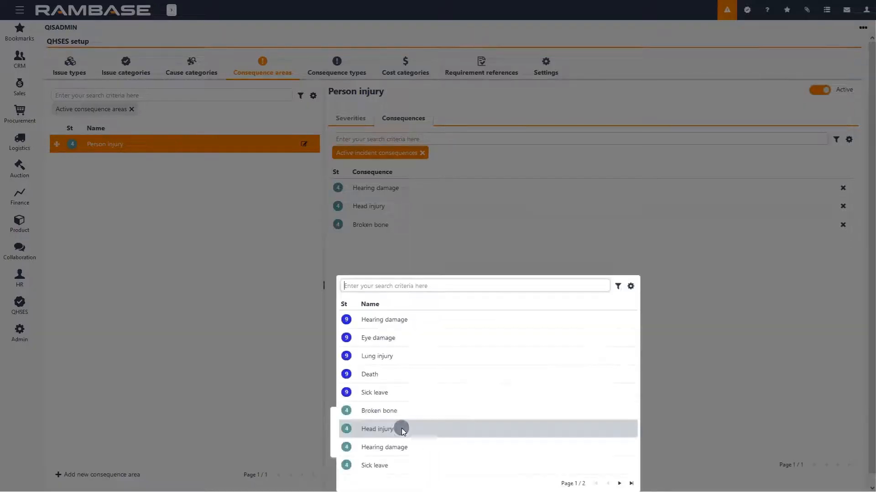
pyautogui.click(430, 466)
pyautogui.click(538, 448)
# Add the existing consequence Lung injury to the Person injury consequence area
pyautogui.click(413, 465)
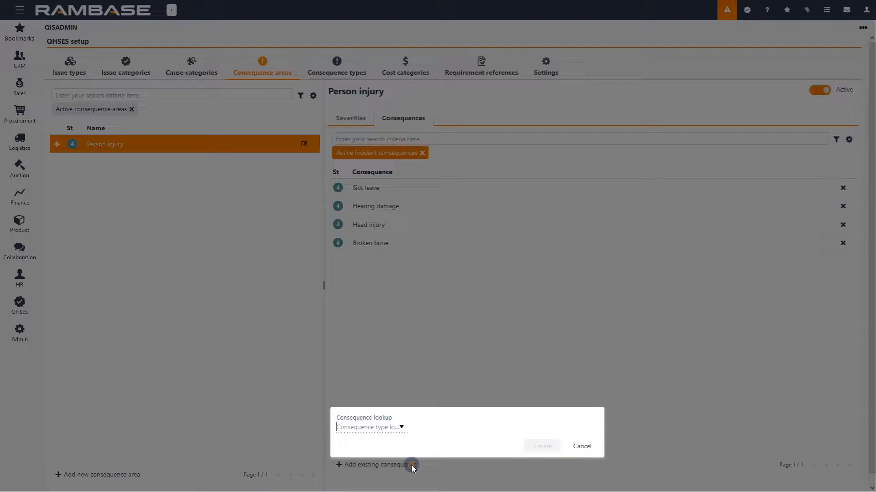
pyautogui.click(401, 428)
pyautogui.click(618, 483)
pyautogui.click(401, 337)
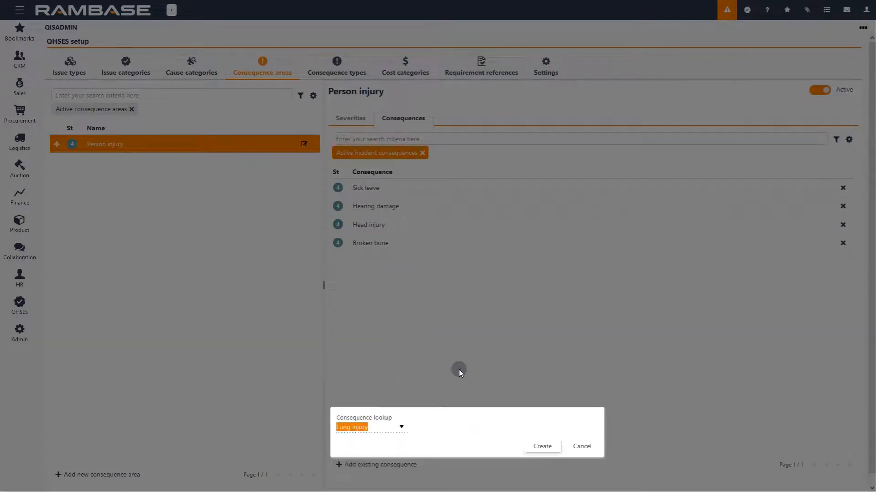
pyautogui.click(545, 446)
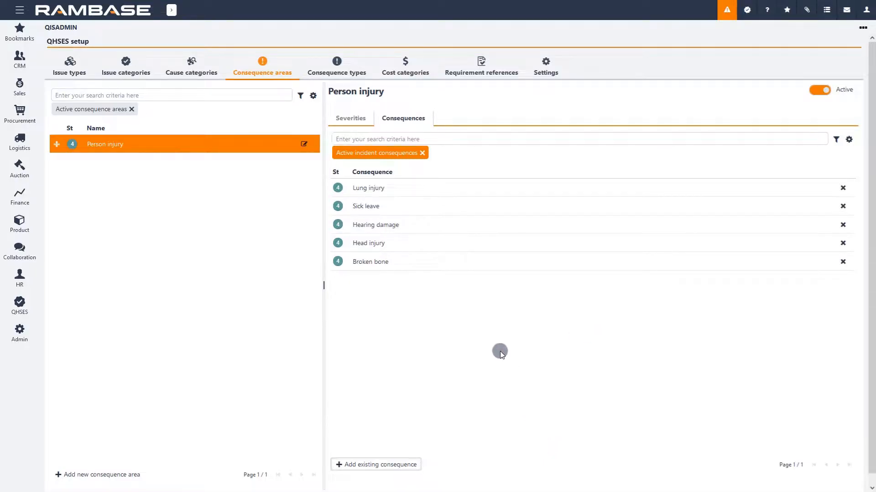
# Create a new consequence area named Customer relationship and activate it
pyautogui.click(135, 476)
pyautogui.write('Custoer relationship')
pyautogui.click(186, 456)
pyautogui.click(262, 456)
pyautogui.press('Escape')
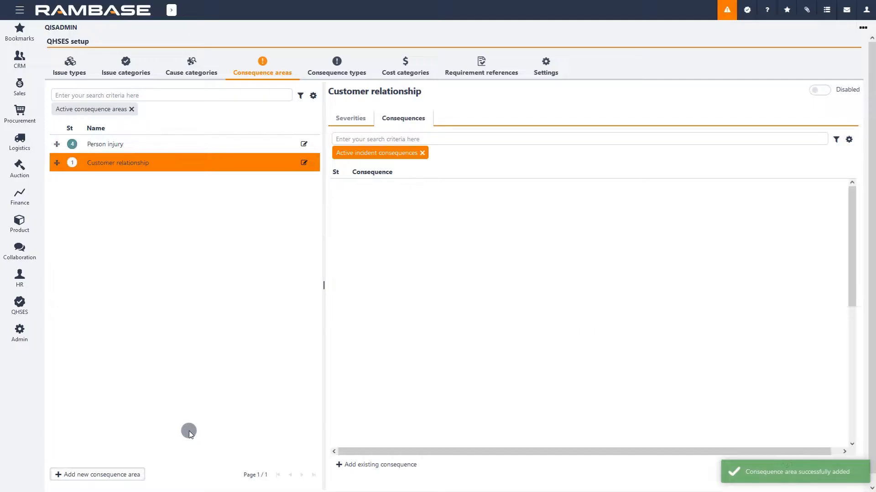
pyautogui.click(824, 90)
# Create a new consequence area named Sales support office and activate it
pyautogui.click(80, 474)
pyautogui.write('sales')
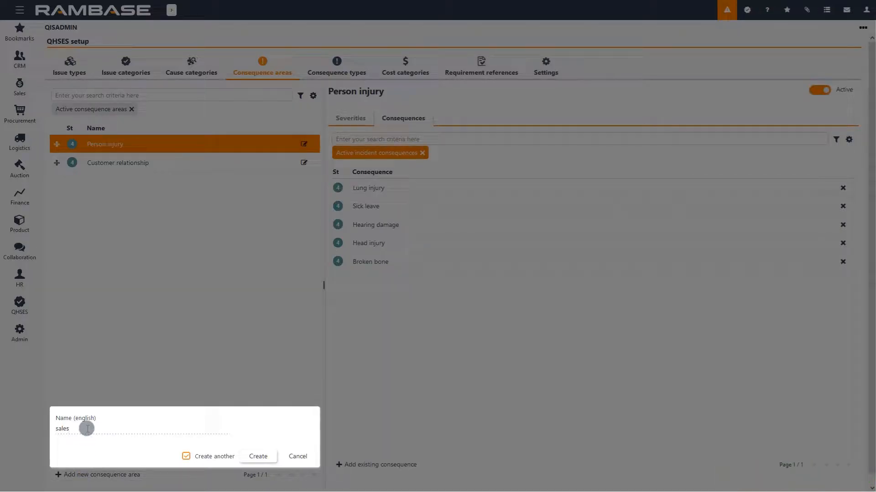
pyautogui.press('BackSpace')
pyautogui.press('BackSpace')
pyautogui.press('BackSpace')
pyautogui.press('BackSpace')
pyautogui.write('Sales support office')
pyautogui.click(258, 457)
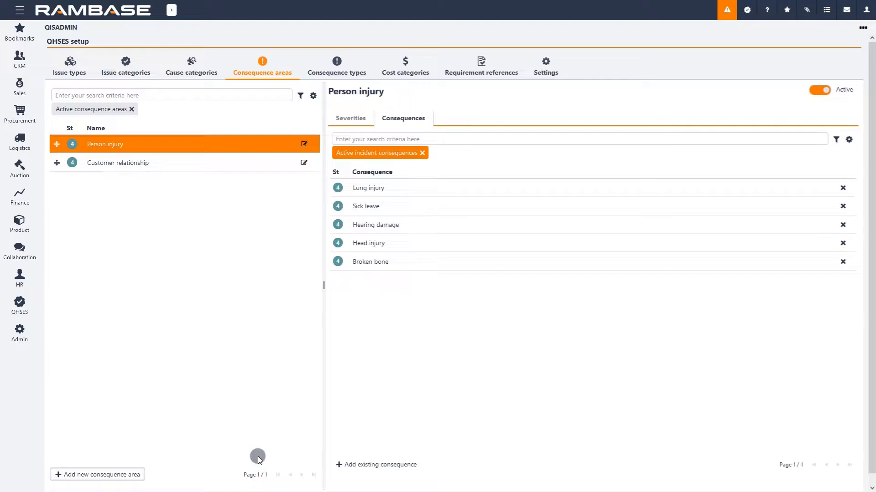
pyautogui.click(819, 89)
# Review the Sales support office consequence area's severities and consequences
pyautogui.click(391, 120)
pyautogui.click(361, 119)
pyautogui.click(180, 183)
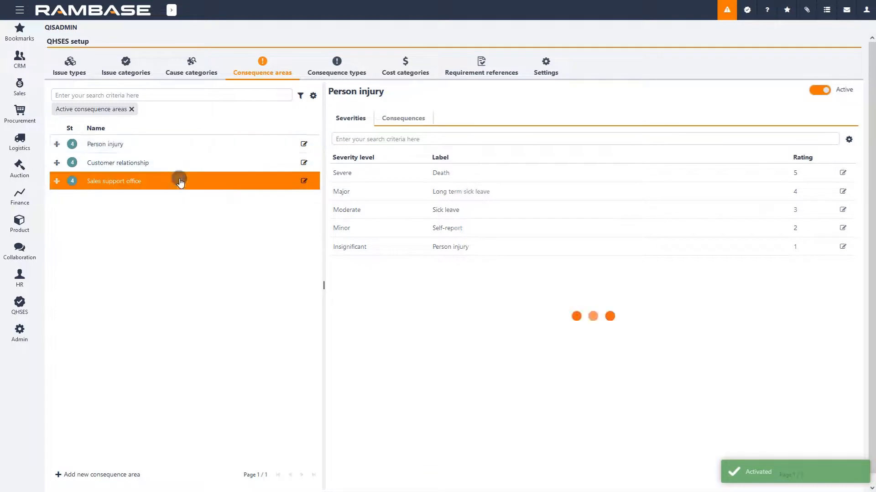
pyautogui.click(387, 119)
pyautogui.click(357, 119)
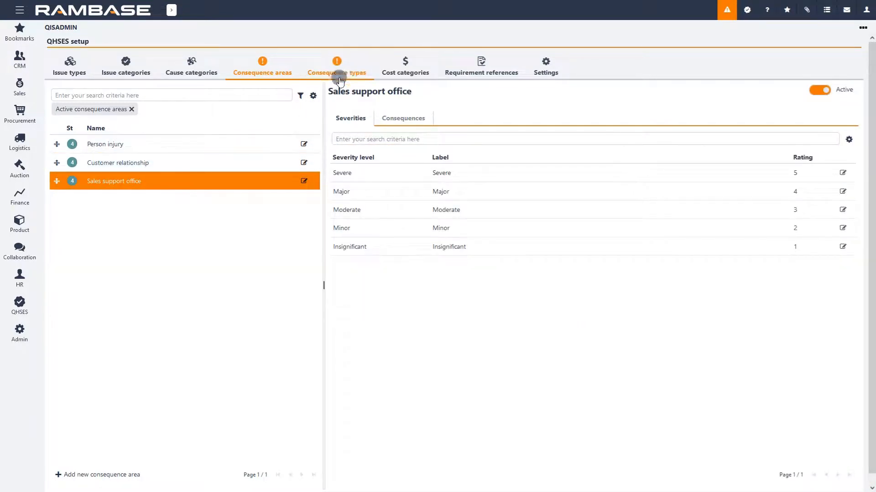
# Add new consequence types Theft and Material damage, creating several in a row
pyautogui.click(356, 67)
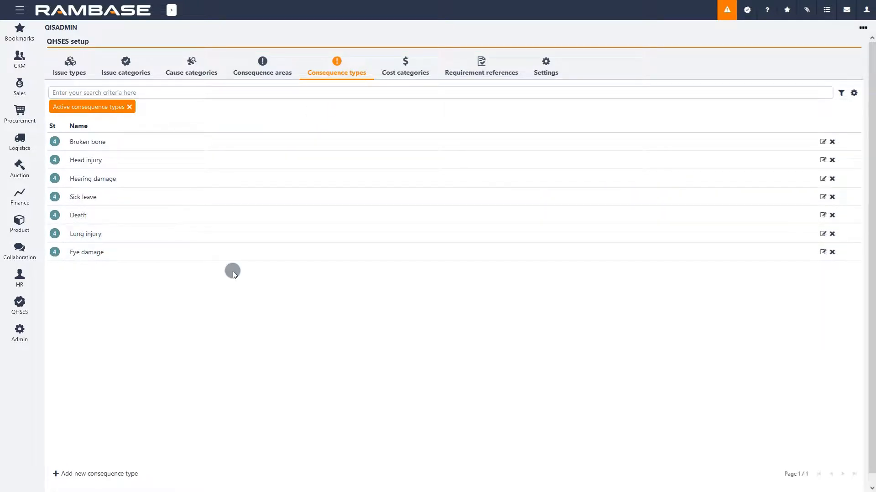
pyautogui.click(135, 475)
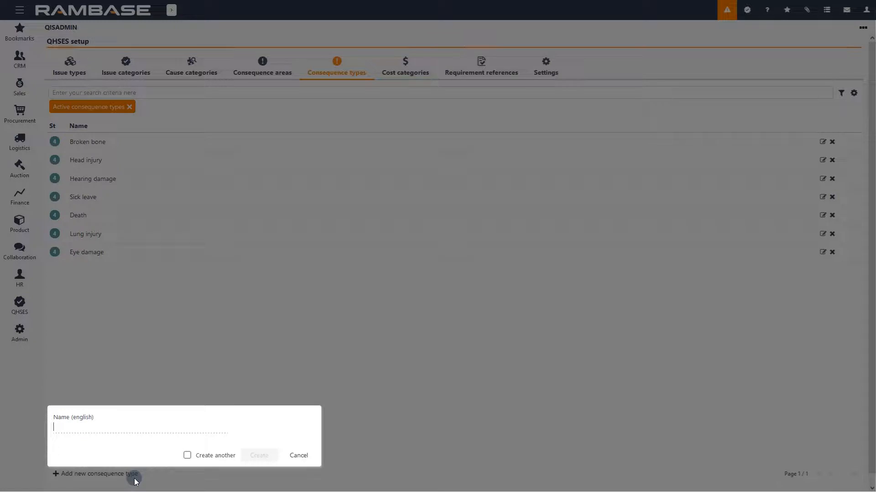
pyautogui.write('Tooth')
pyautogui.click(215, 455)
pyautogui.click(267, 457)
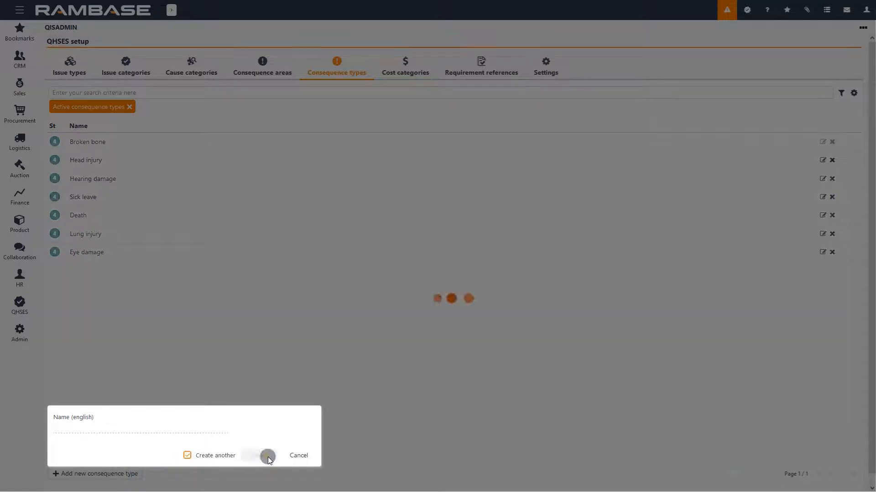
pyautogui.write('Material damage')
pyautogui.click(249, 455)
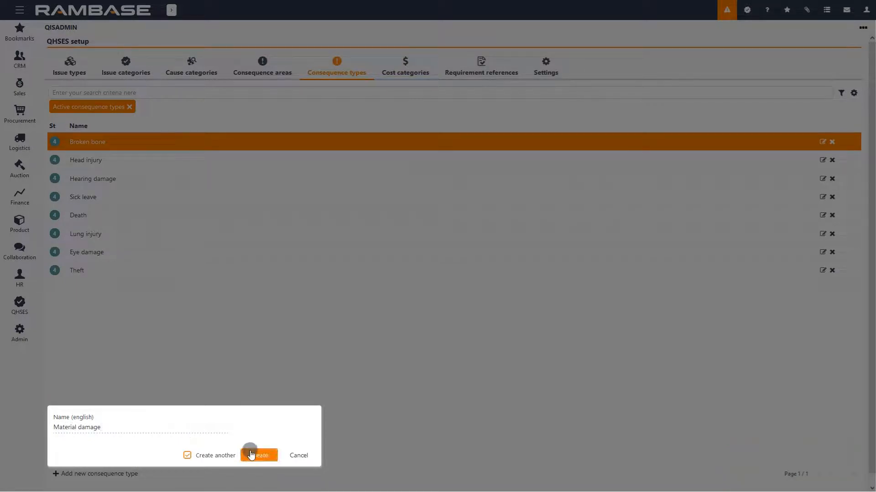
# Add new consequence types Lost customer and Reputation
pyautogui.write('Lost customer')
pyautogui.click(259, 455)
pyautogui.write('Reputation')
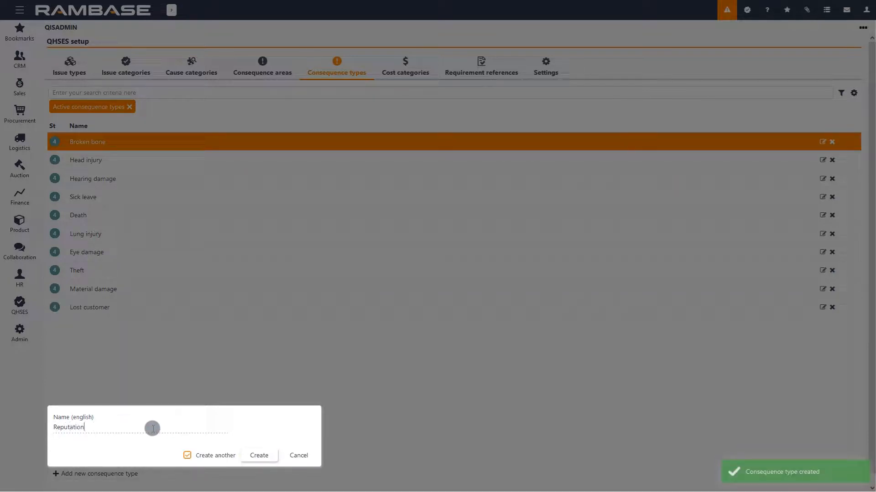
pyautogui.click(257, 454)
# Add a final consequence type named Water leakage
pyautogui.write('Water leakage')
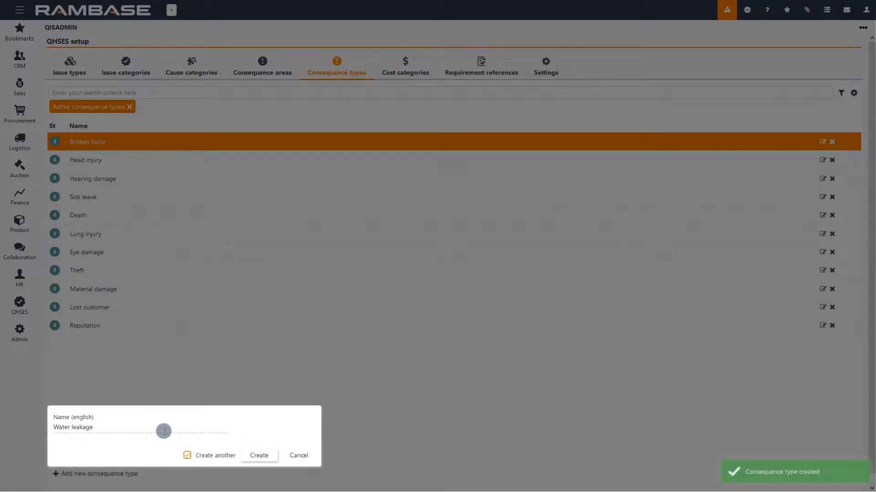
pyautogui.click(187, 456)
pyautogui.click(255, 455)
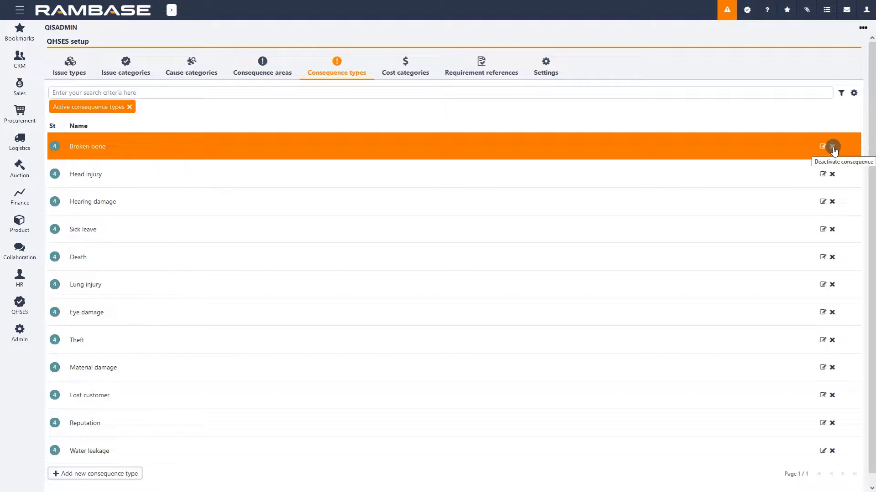
# Add cost categories Lawyer and Fine, creating several in a row
pyautogui.click(413, 61)
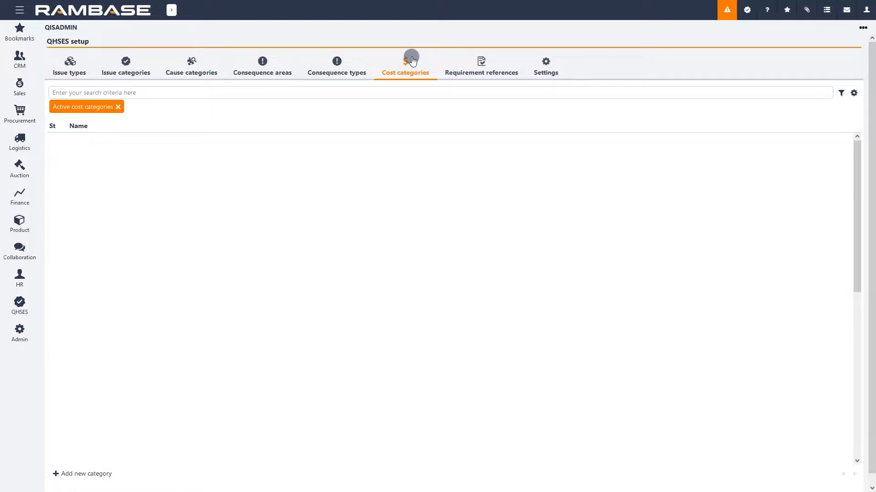
pyautogui.click(109, 474)
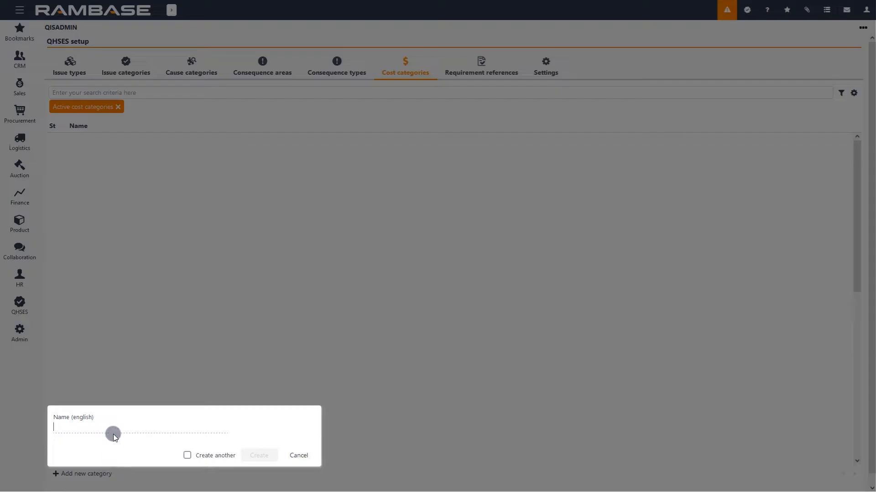
pyautogui.write('Lawyer')
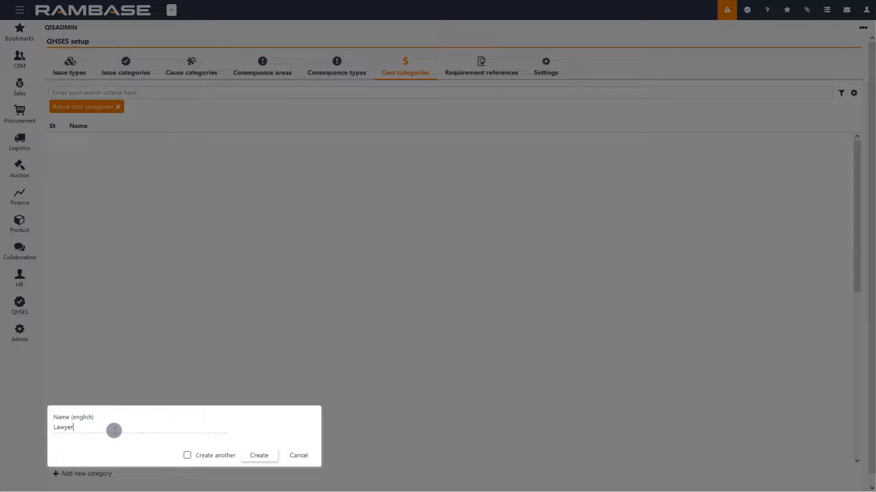
pyautogui.click(187, 455)
pyautogui.click(248, 455)
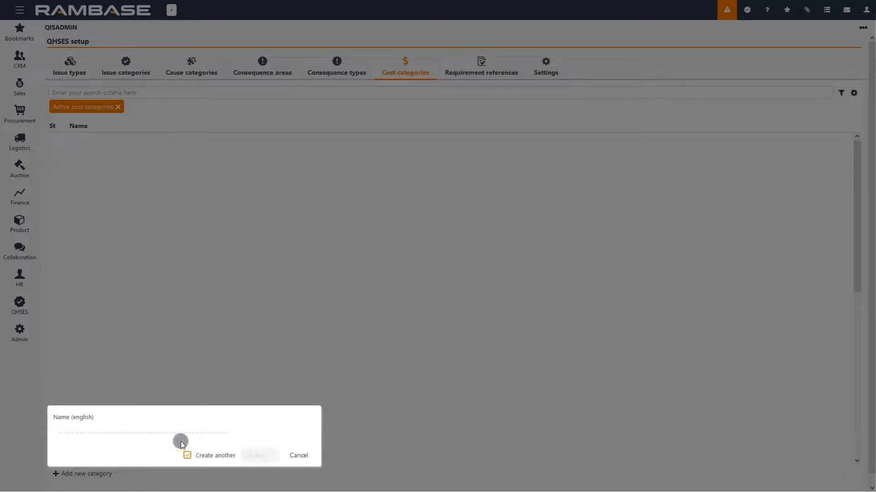
pyautogui.click(179, 433)
pyautogui.write('Fine')
pyautogui.click(260, 456)
# Add cost categories Training and Equipment
pyautogui.click(174, 428)
pyautogui.write('Training')
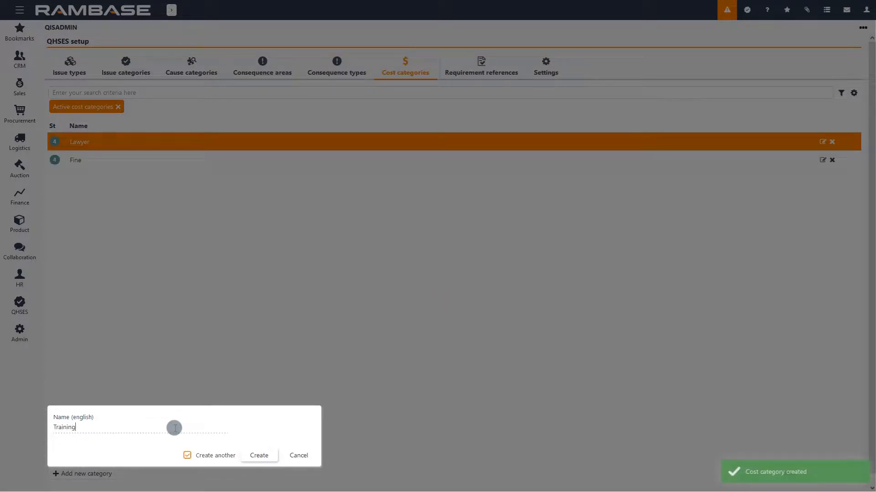
pyautogui.click(259, 455)
pyautogui.click(188, 429)
pyautogui.write('E')
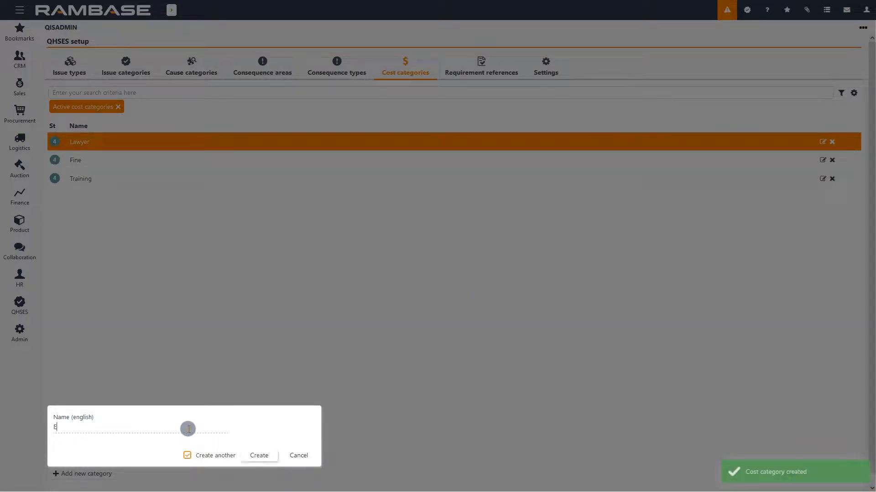
pyautogui.write('quipment')
pyautogui.click(187, 455)
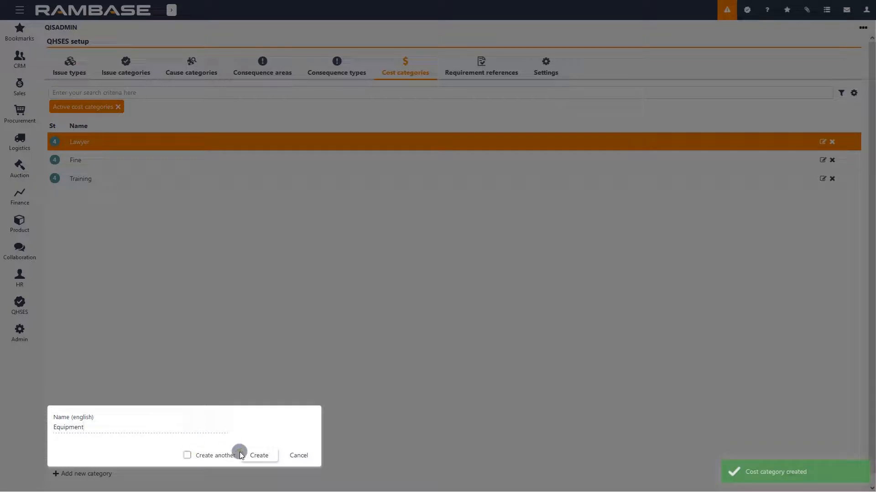
pyautogui.click(259, 455)
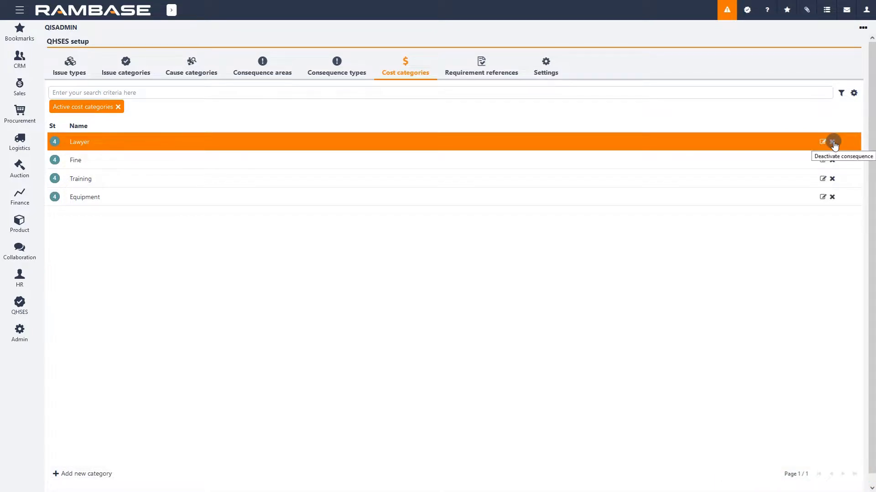
# Add a standard requirement reference named ISO 9001:2015
pyautogui.click(497, 60)
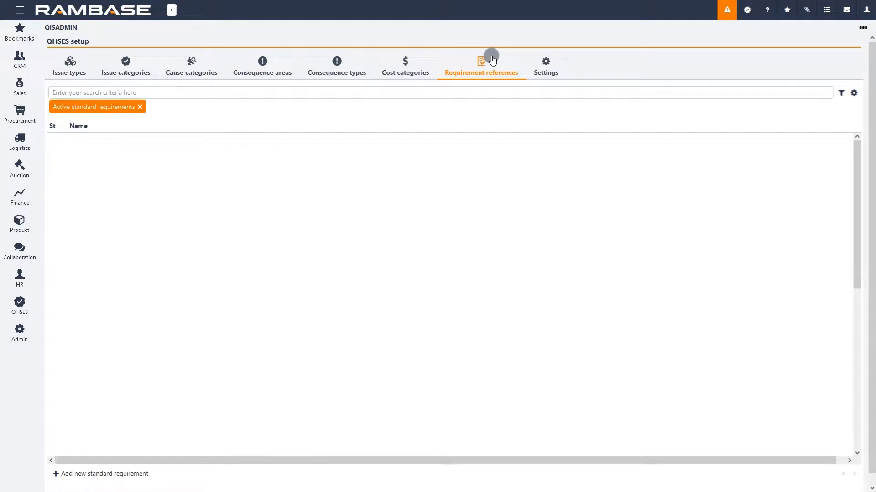
pyautogui.click(127, 476)
pyautogui.write('ISO 900')
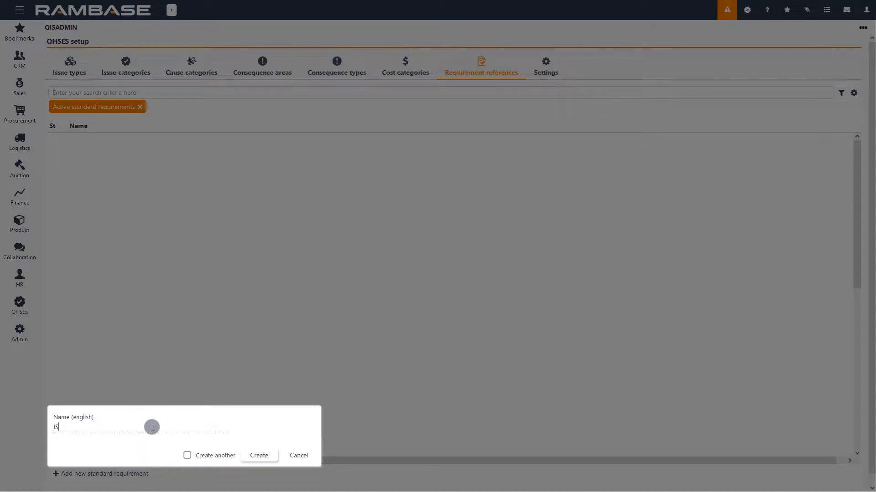
pyautogui.write('1:2015')
pyautogui.click(260, 456)
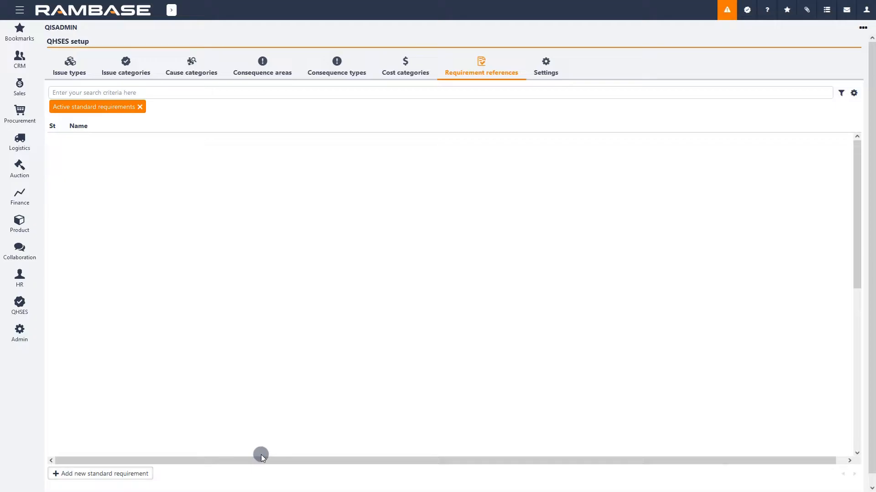
# Add a standard requirement reference named ISO14001:2015, creating several in a row
pyautogui.click(136, 471)
pyautogui.write('I')
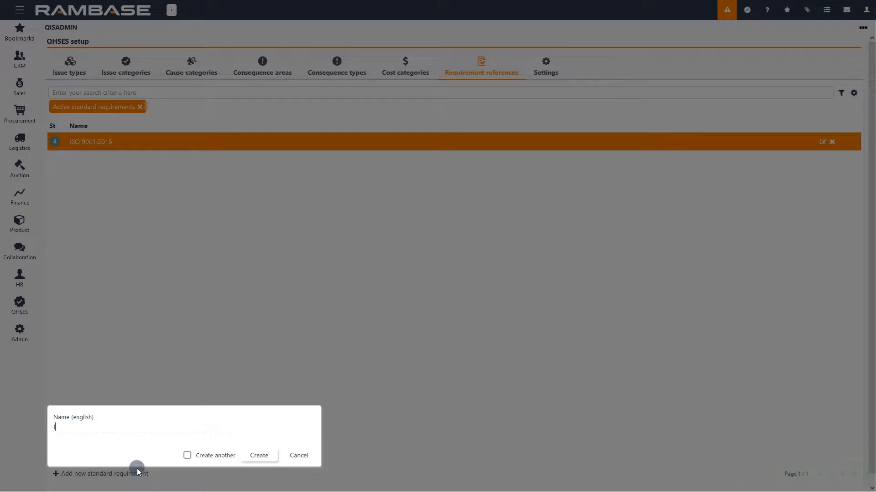
pyautogui.write('SO14001:2015')
pyautogui.click(219, 455)
pyautogui.click(259, 455)
# Add a standard requirement reference named Working environment act
pyautogui.click(172, 432)
pyautogui.write('Working ')
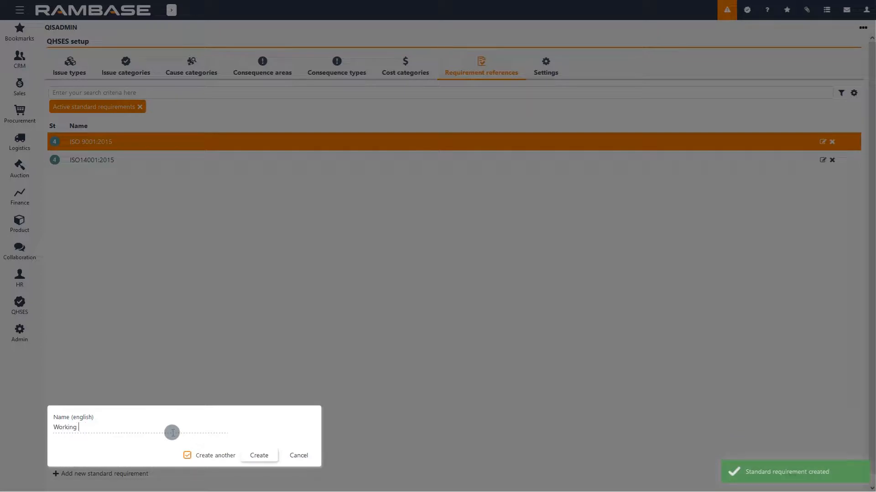
pyautogui.write('environment act')
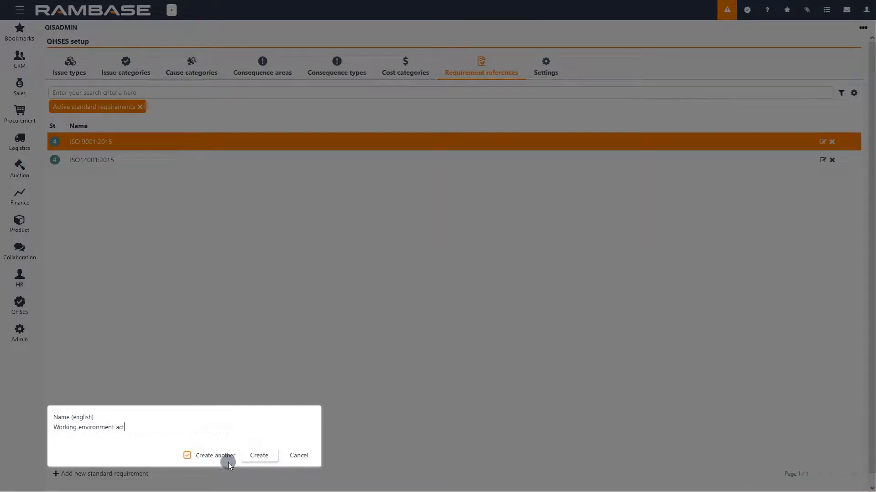
pyautogui.click(259, 456)
# Add a standard requirement reference named Operating procedure
pyautogui.click(142, 426)
pyautogui.write('Operating procedure')
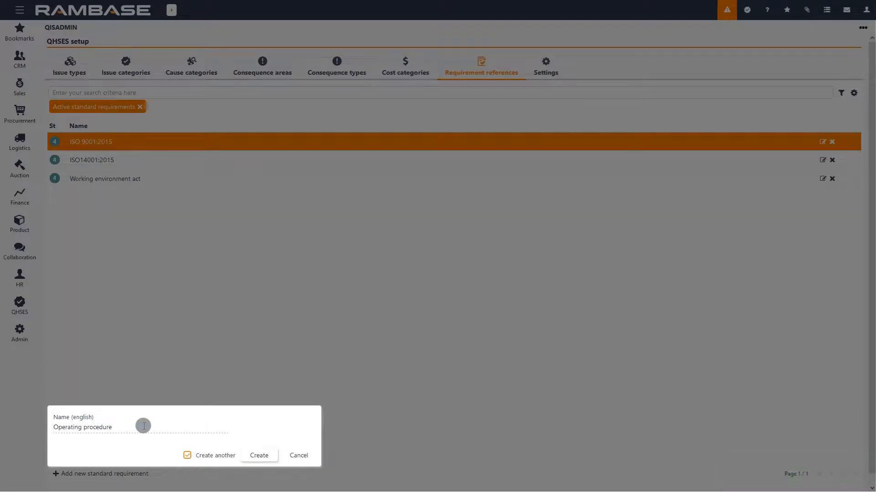
pyautogui.click(259, 457)
# Add a standard requirement reference named GDPR without creating another
pyautogui.click(202, 431)
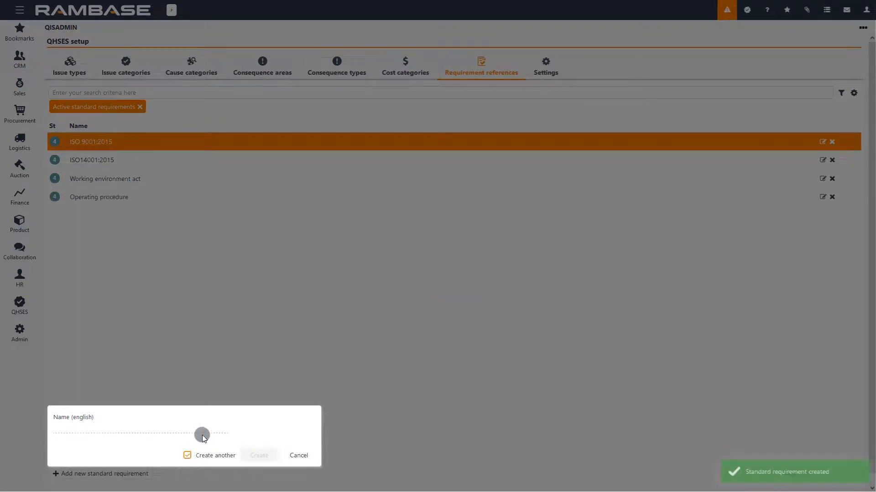
pyautogui.write('GDPR')
pyautogui.click(231, 456)
pyautogui.click(252, 456)
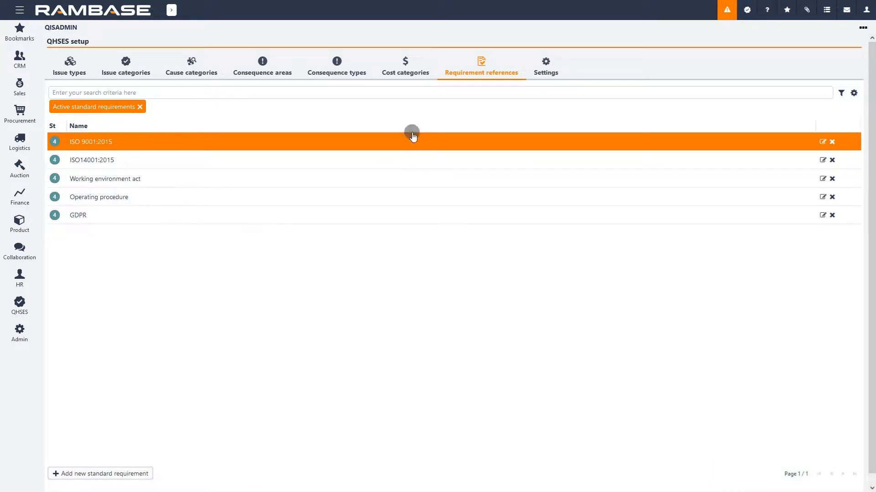
# In the QHSES settings, set the default issue due date to 30 days
pyautogui.click(551, 65)
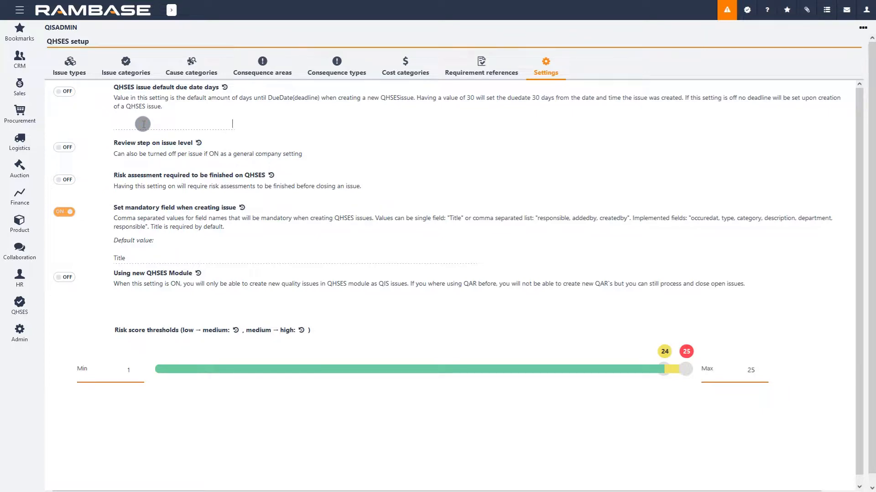
pyautogui.write('30')
pyautogui.press('Return')
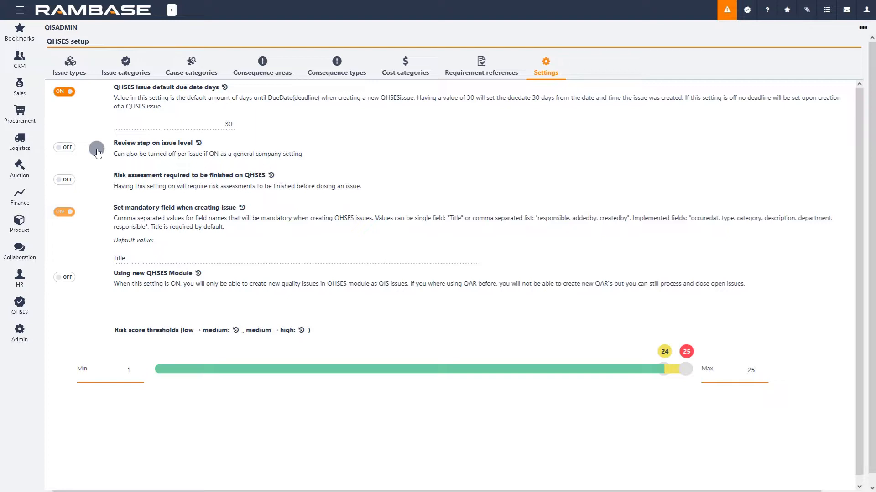
# Turn on the review step on issue level and the required risk assessment before closing issues
pyautogui.click(67, 150)
pyautogui.click(68, 181)
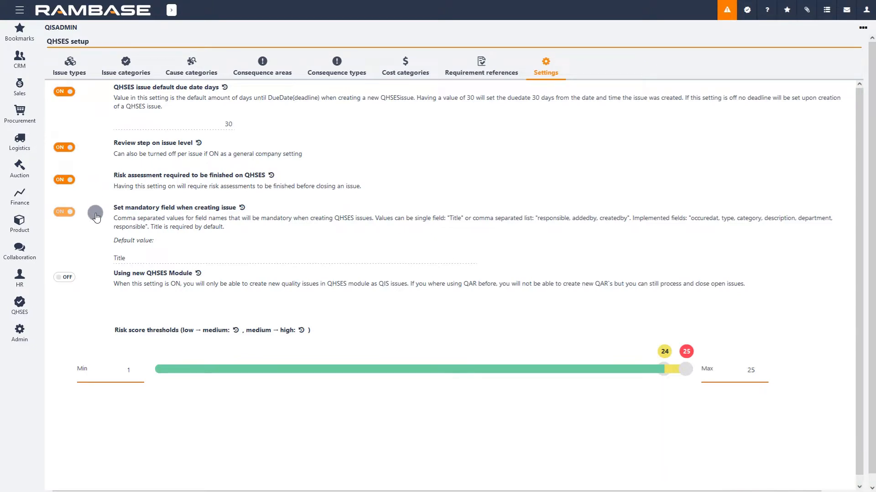
# Add description to the mandatory fields when creating an issue
pyautogui.doubleClick(136, 258)
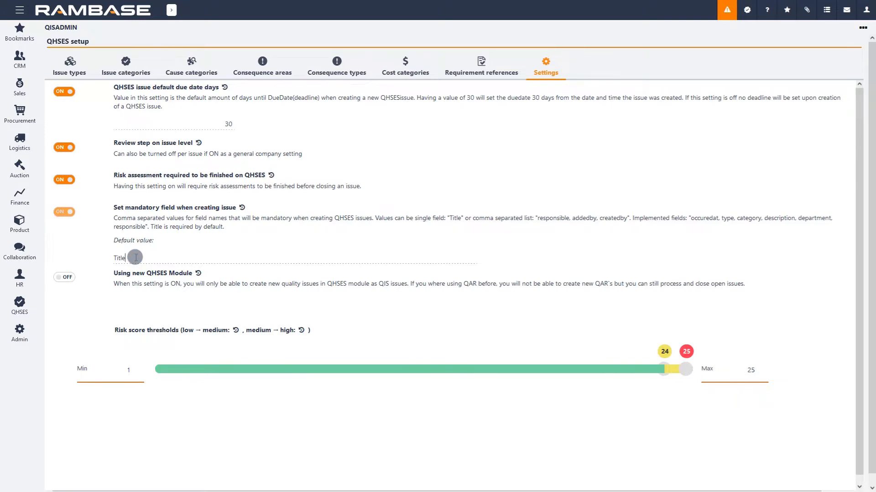
pyautogui.write(', description')
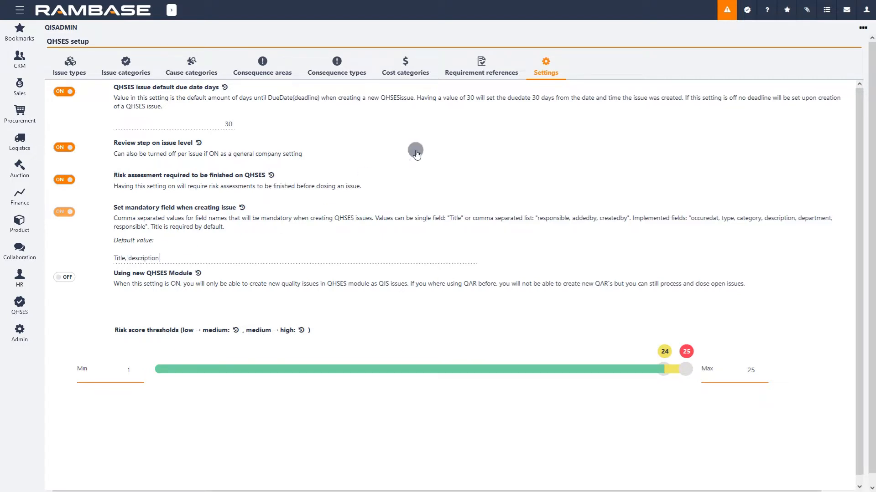
# Open the Register QHSES Issue form to check its required fields, then cancel it
pyautogui.click(747, 9)
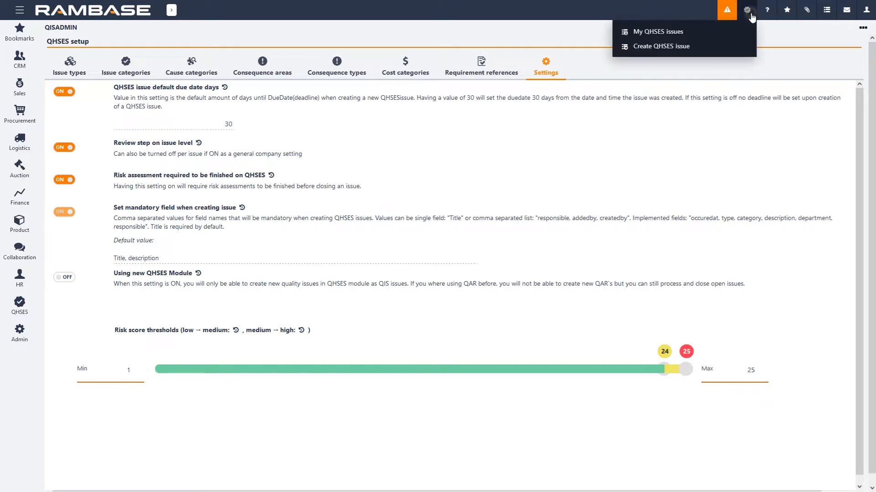
pyautogui.click(674, 50)
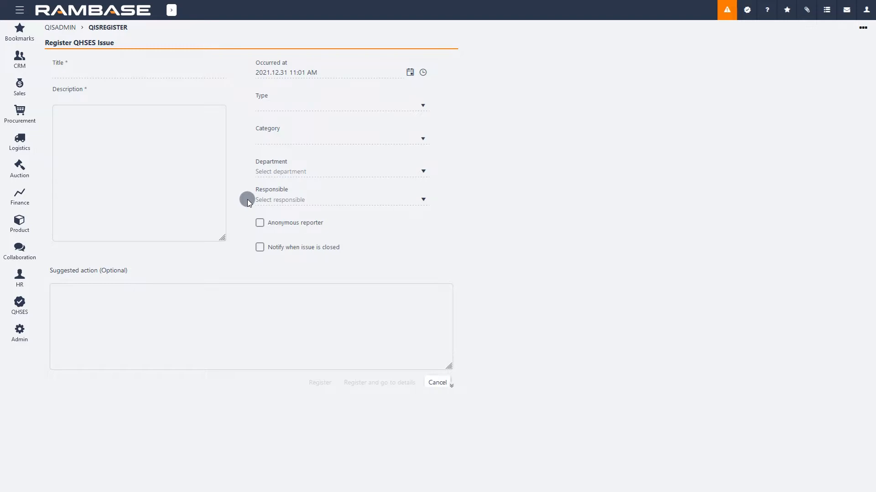
pyautogui.click(440, 383)
# Add responsible to the mandatory fields list after Title and description
pyautogui.click(258, 259)
pyautogui.click(254, 257)
pyautogui.write(', responsible')
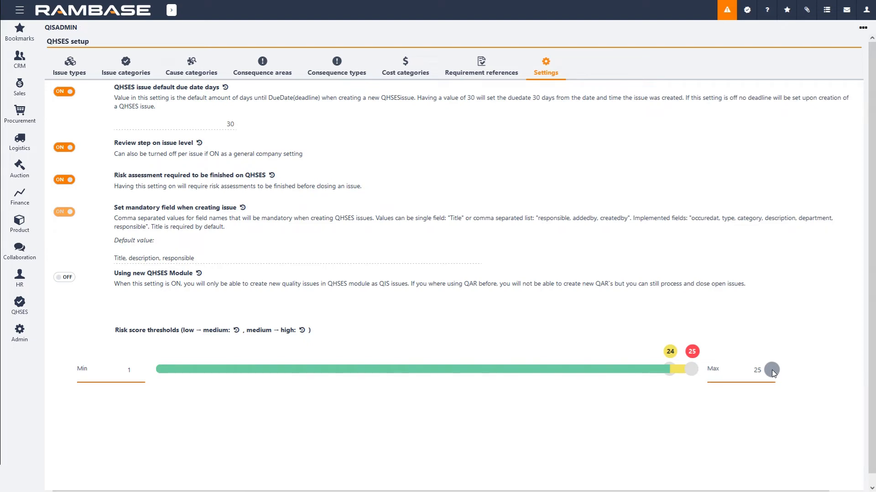
# Set the risk score thresholds to 7 for low to medium and 17 for medium to high
pyautogui.moveTo(667, 369); pyautogui.dragTo(292, 360)
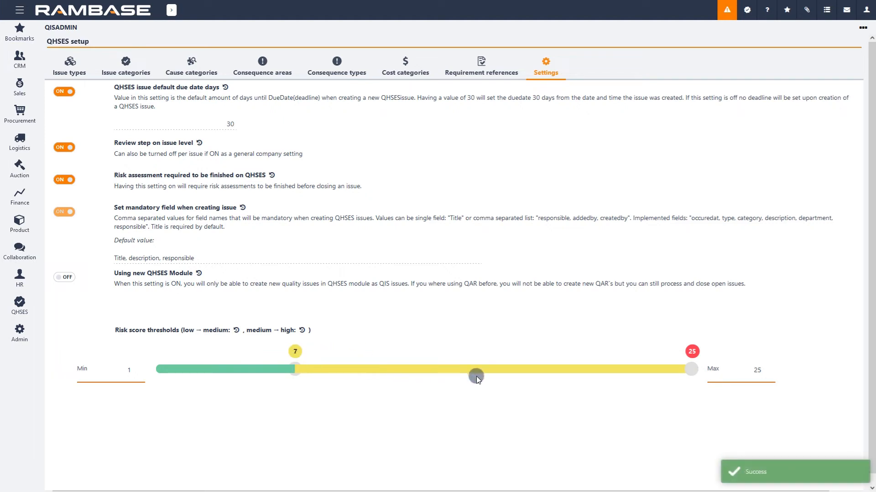
pyautogui.moveTo(674, 369); pyautogui.dragTo(518, 369)
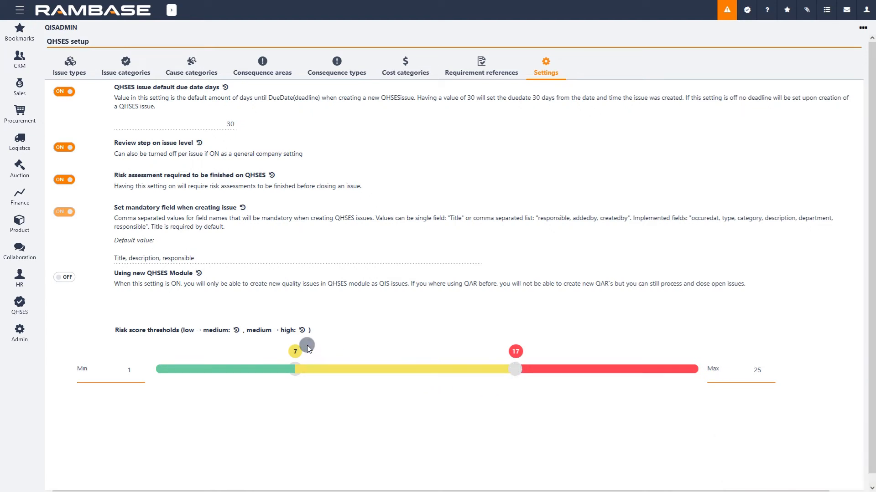
# View the revision history of the risk thresholds, review step and due date settings
pyautogui.click(237, 330)
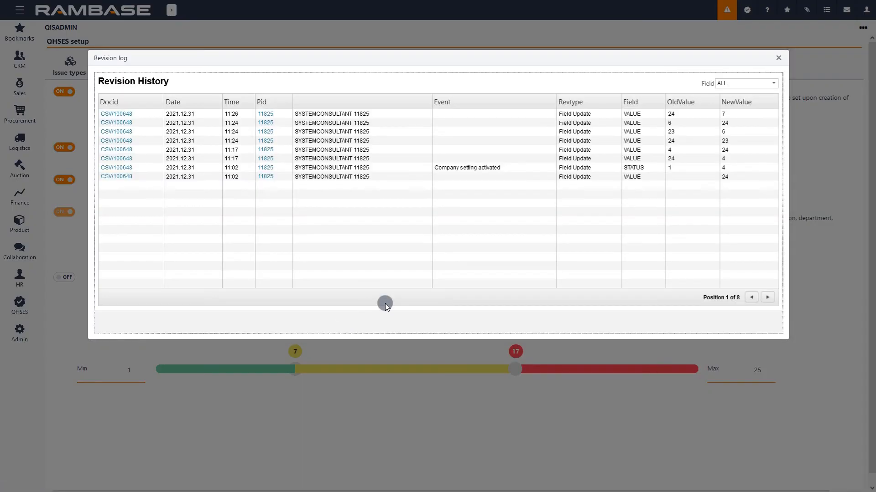
pyautogui.click(778, 58)
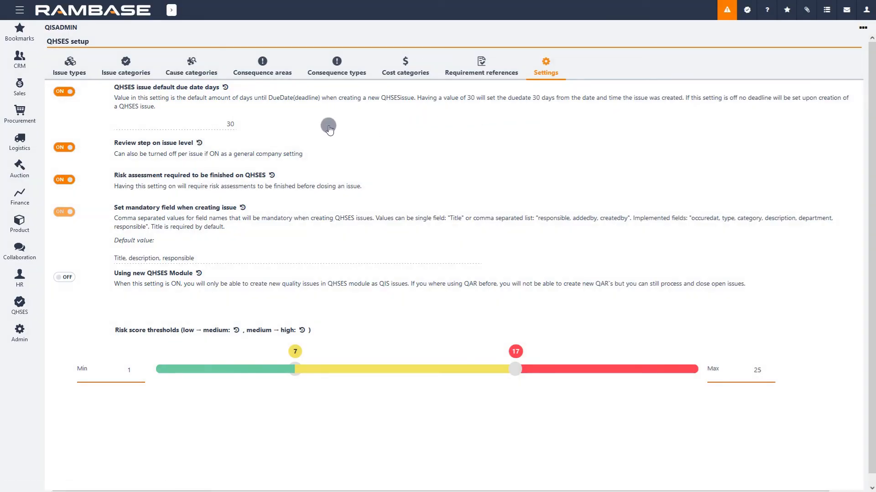
pyautogui.click(199, 142)
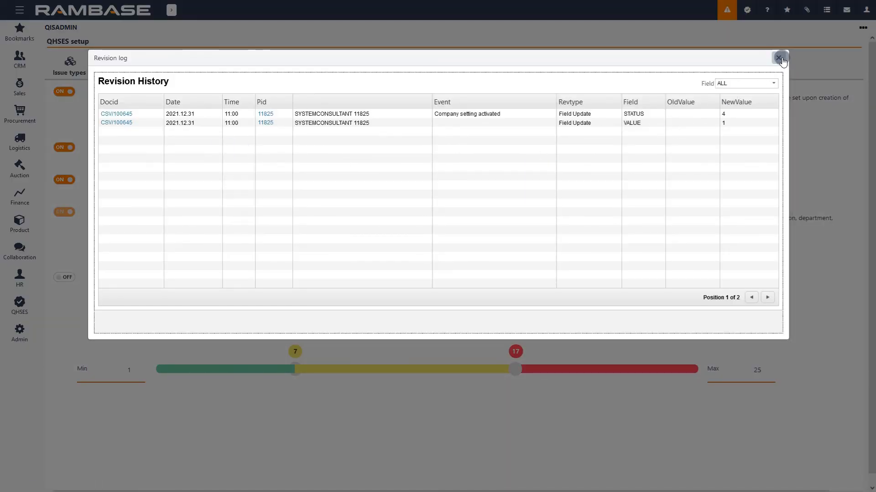
pyautogui.click(778, 58)
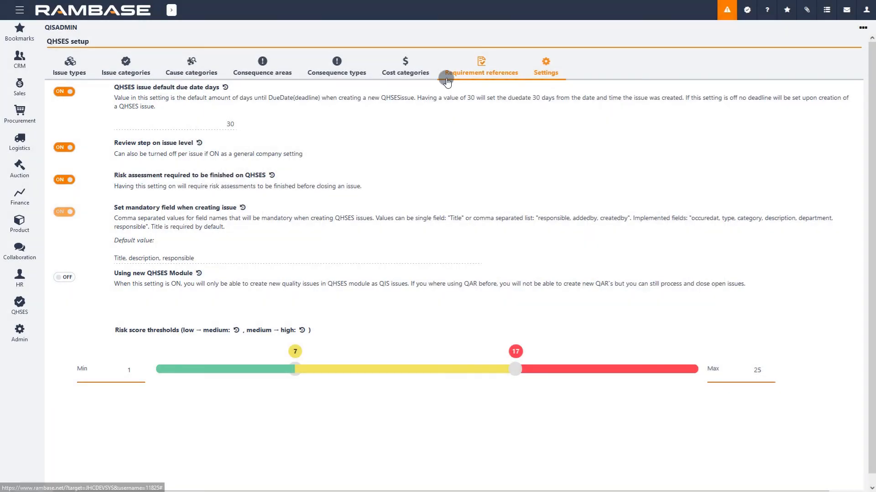
pyautogui.click(226, 87)
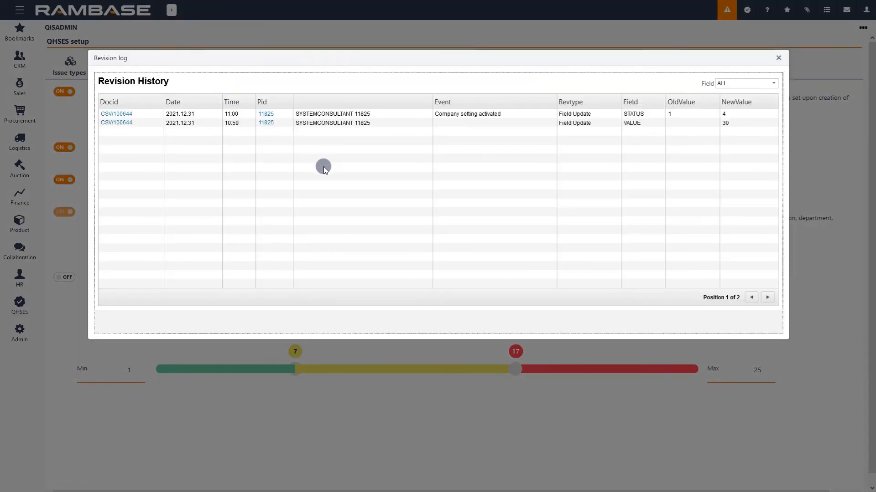
pyautogui.click(777, 59)
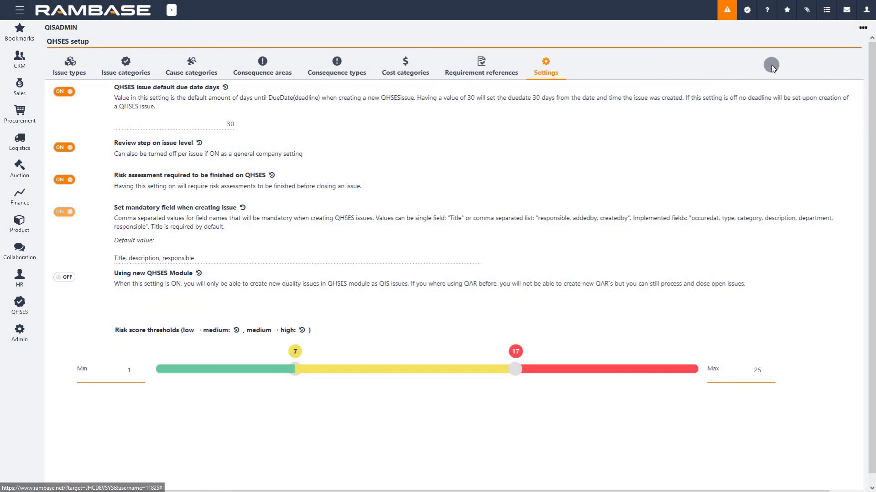